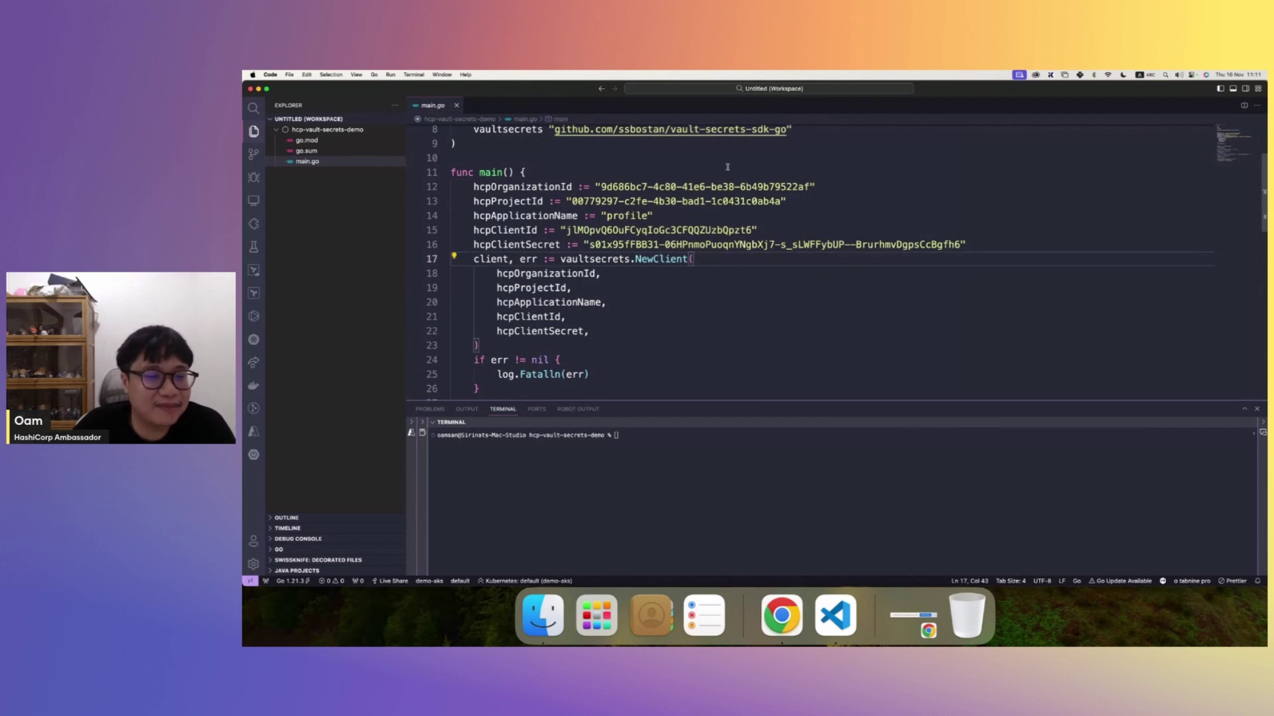
{"action": "mouse_move", "coordinate": [507, 232]}
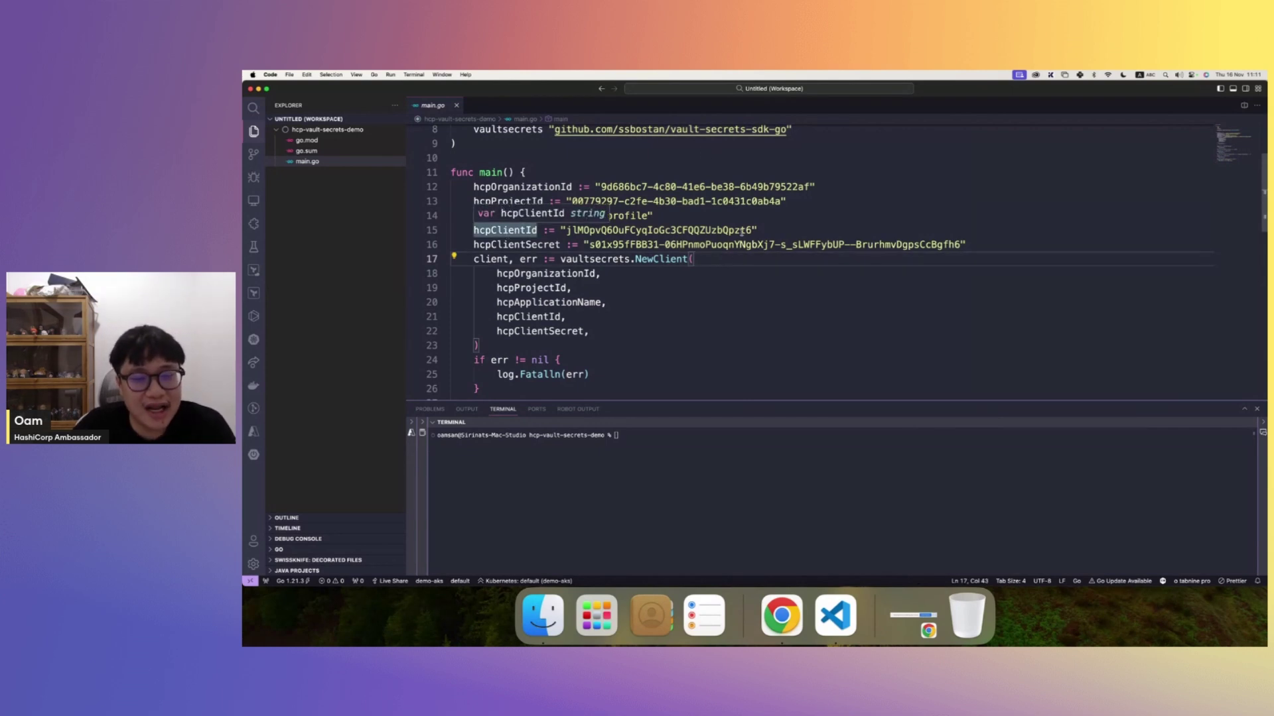
{"action": "left_click_drag", "start_coordinate": [986, 247], "coordinate": [452, 187]}
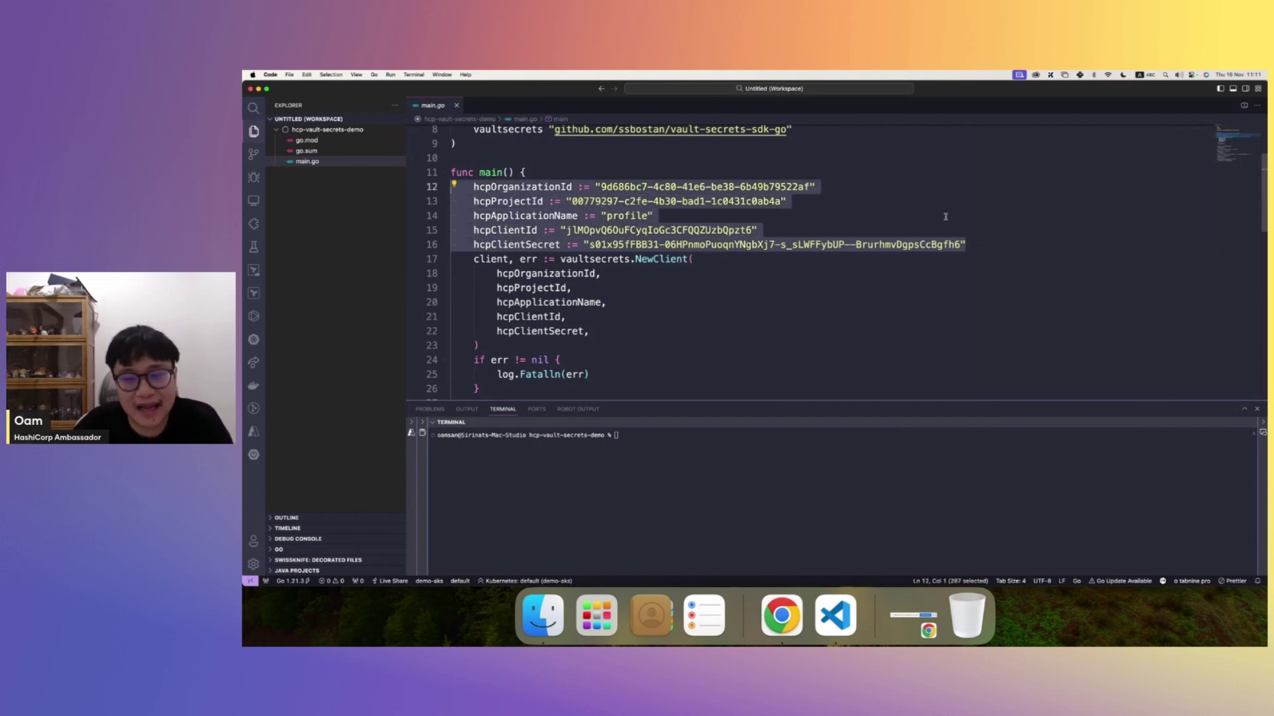
{"action": "left_click", "coordinate": [841, 197]}
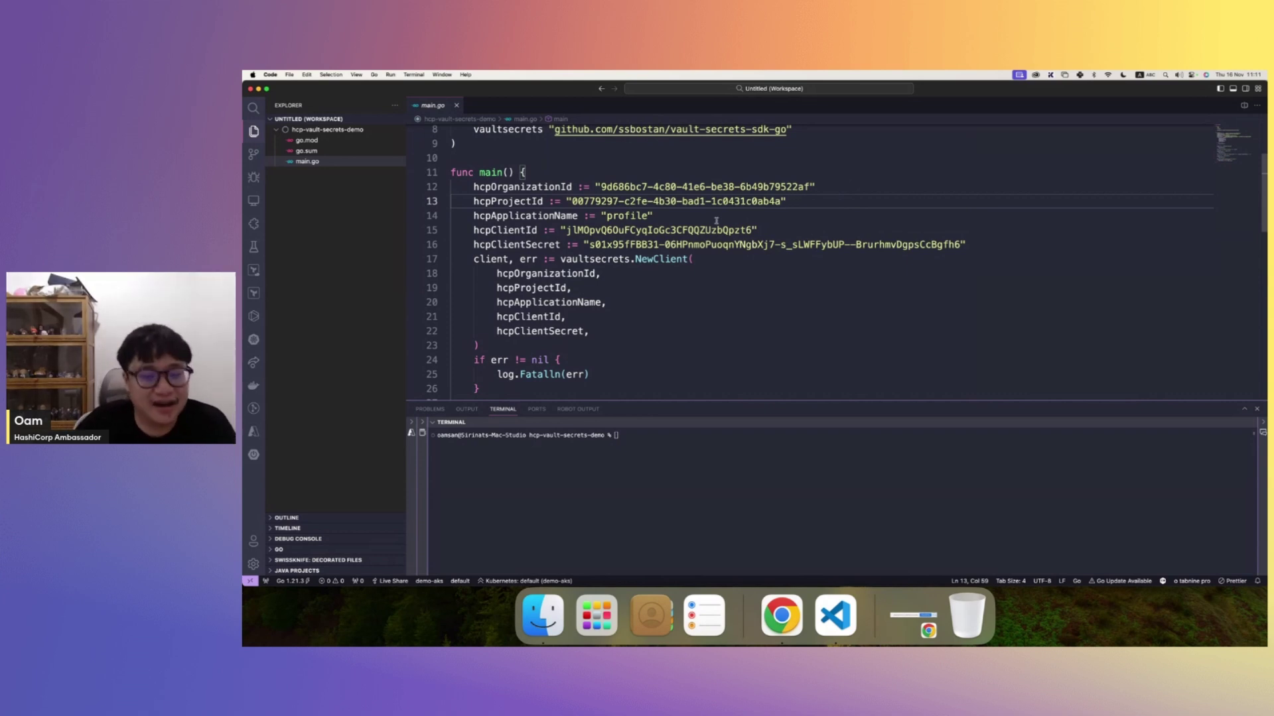
{"action": "scroll", "coordinate": [621, 278], "scroll_direction": "down", "scroll_amount": 2}
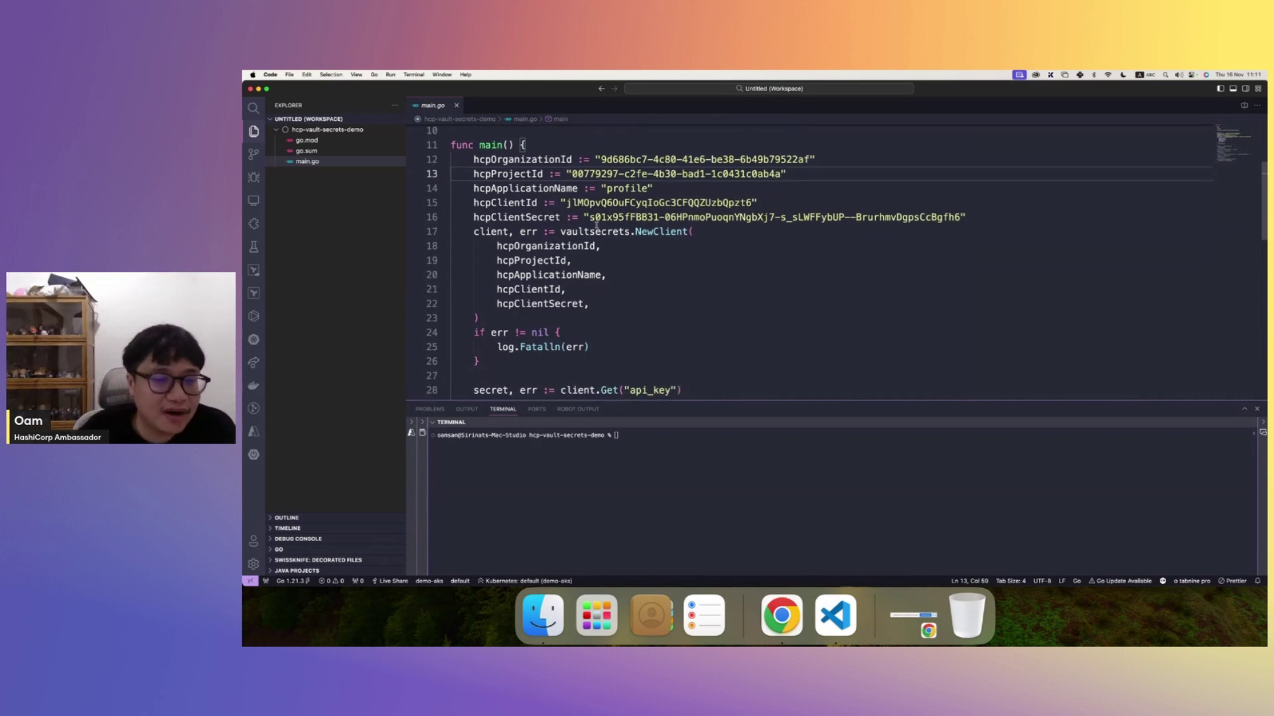
{"action": "scroll", "coordinate": [596, 227], "scroll_direction": "up", "scroll_amount": 2}
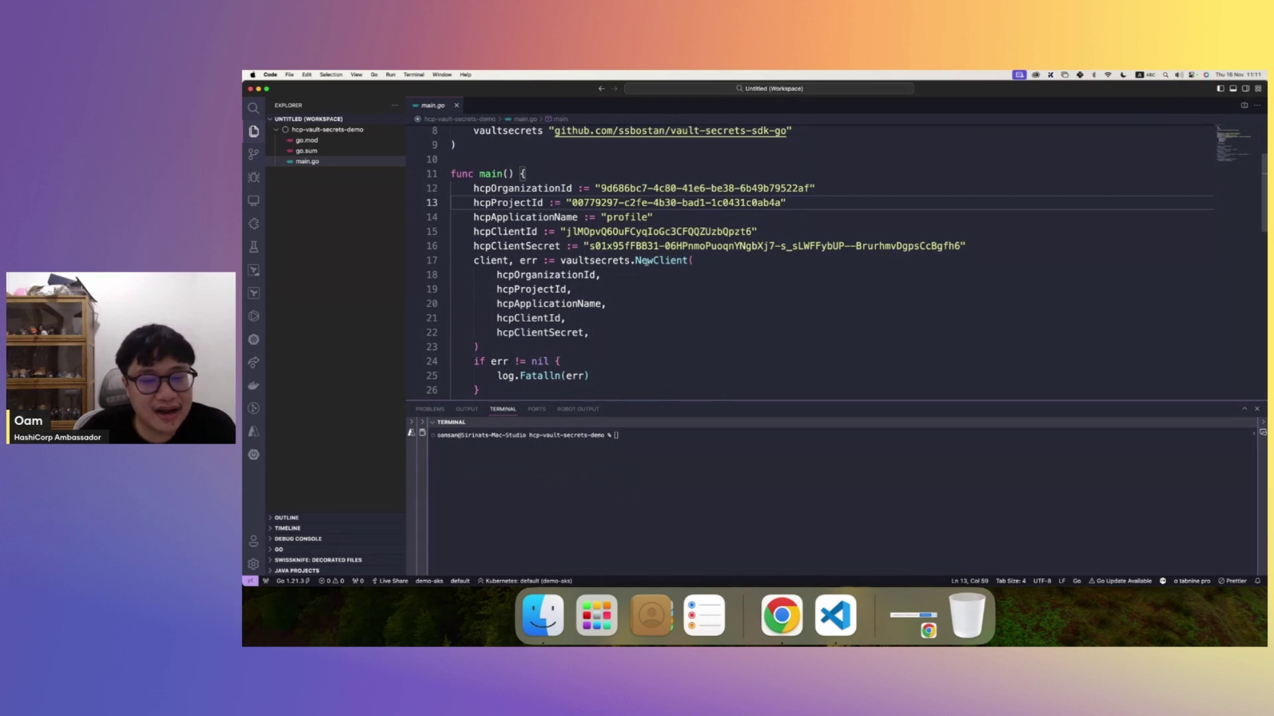
{"action": "scroll", "coordinate": [645, 261], "scroll_direction": "up", "scroll_amount": 7}
{"action": "scroll", "coordinate": [631, 260], "scroll_direction": "down", "scroll_amount": 5}
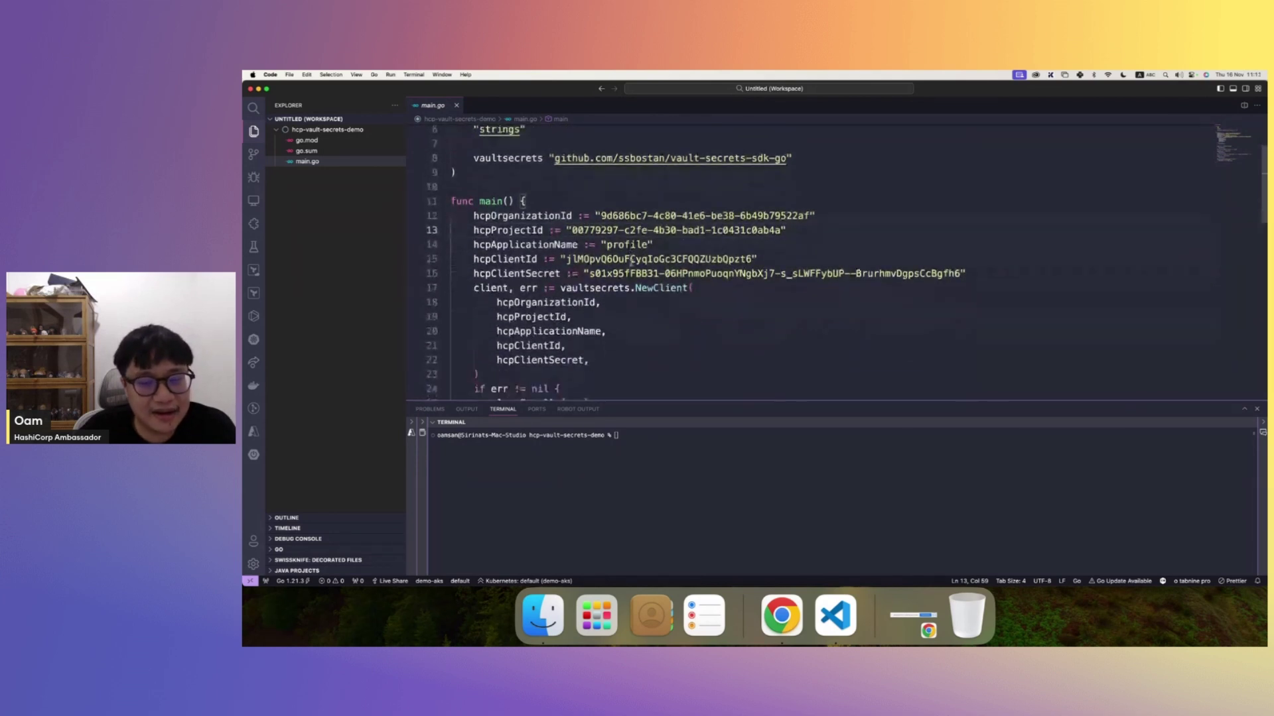
{"action": "mouse_move", "coordinate": [644, 287]}
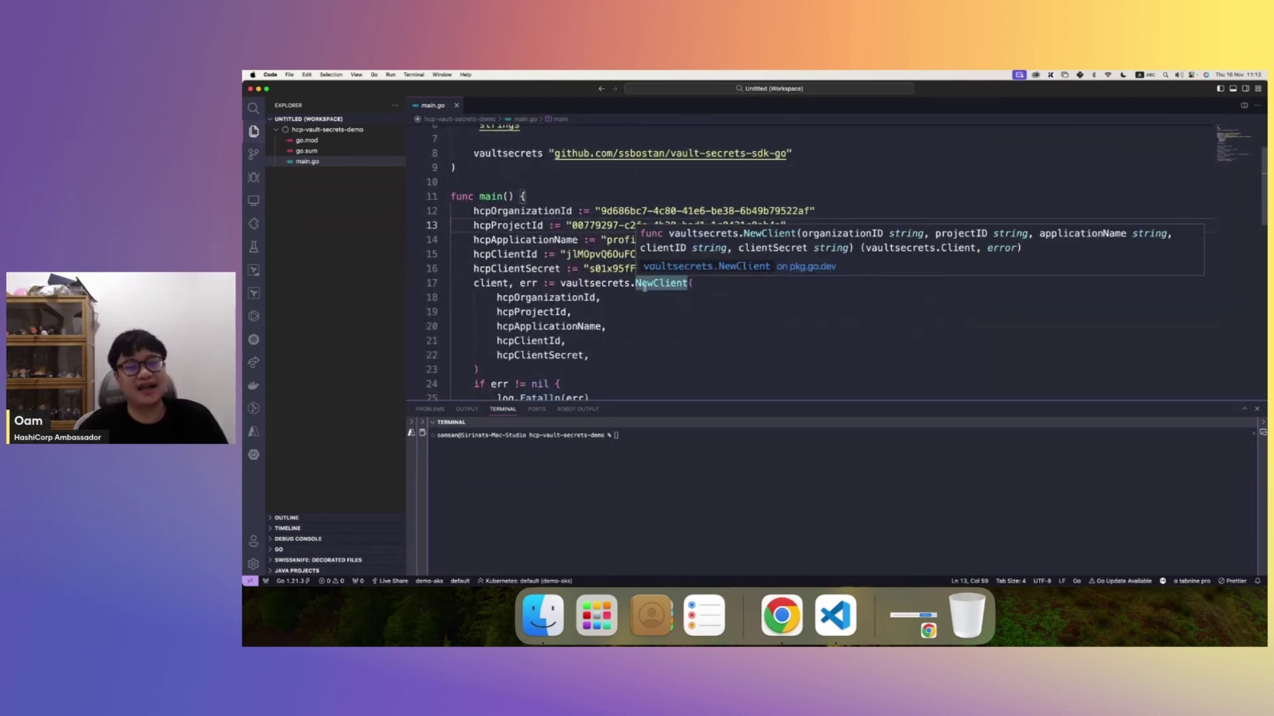
{"action": "scroll", "coordinate": [598, 323], "scroll_direction": "down", "scroll_amount": 7}
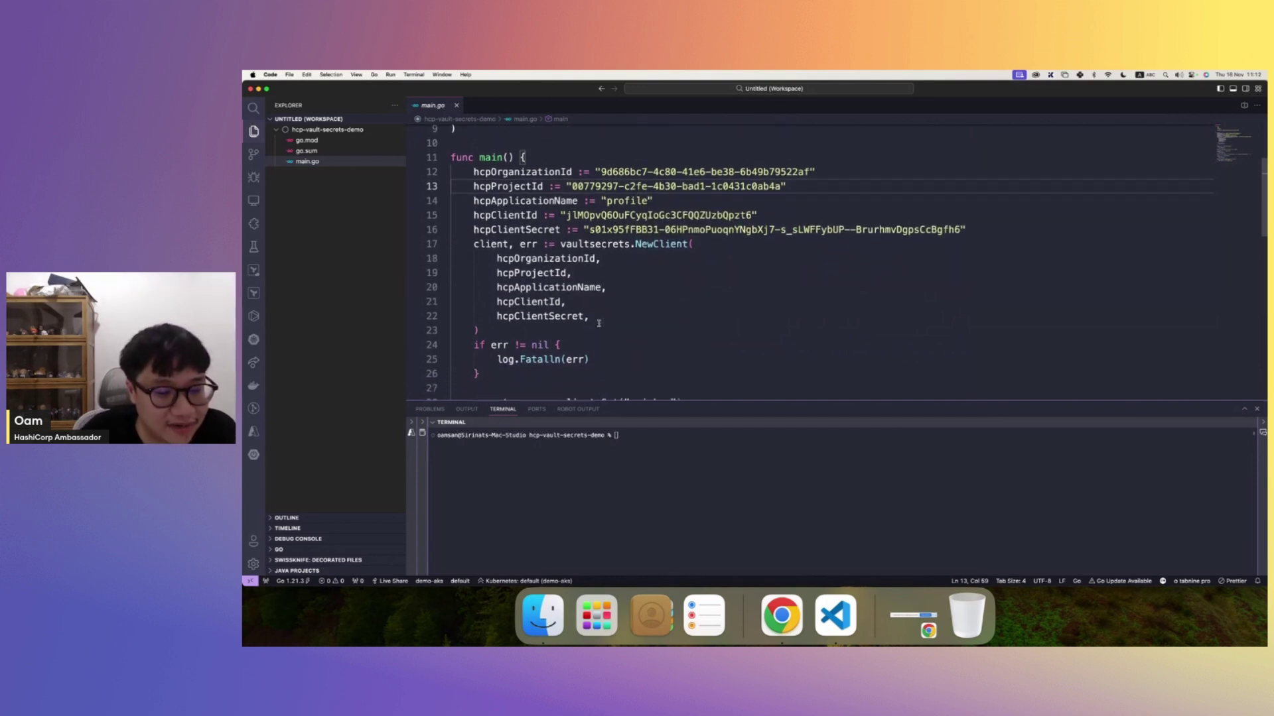
{"action": "scroll", "coordinate": [598, 323], "scroll_direction": "down", "scroll_amount": 1}
{"action": "scroll", "coordinate": [599, 324], "scroll_direction": "down", "scroll_amount": 5}
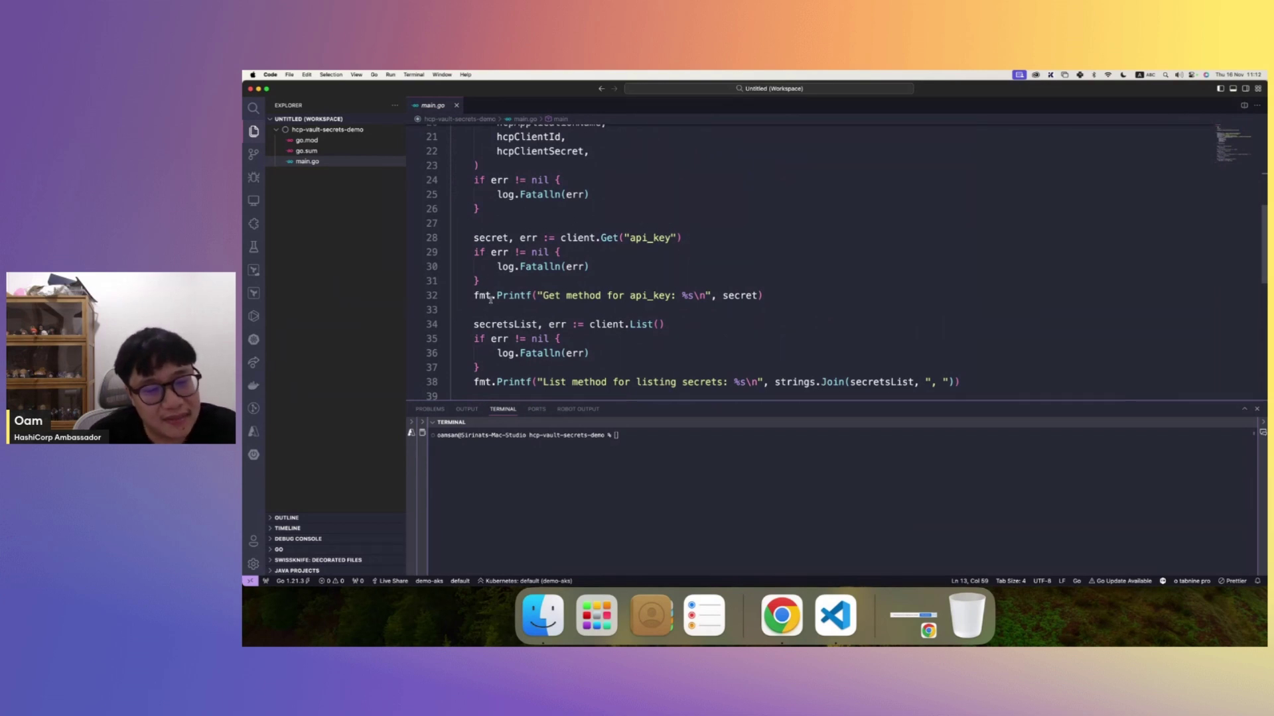
{"action": "scroll", "coordinate": [507, 298], "scroll_direction": "down", "scroll_amount": 5}
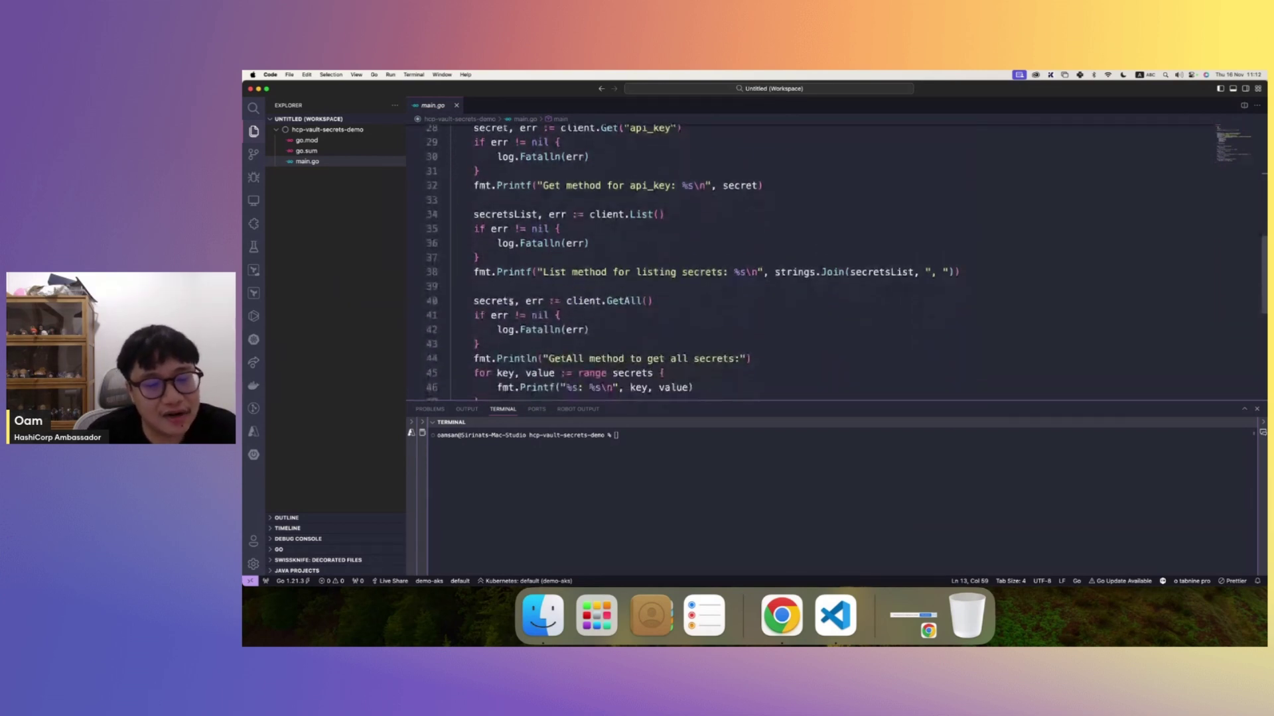
{"action": "scroll", "coordinate": [510, 301], "scroll_direction": "down", "scroll_amount": 3}
{"action": "scroll", "coordinate": [504, 302], "scroll_direction": "up", "scroll_amount": 10}
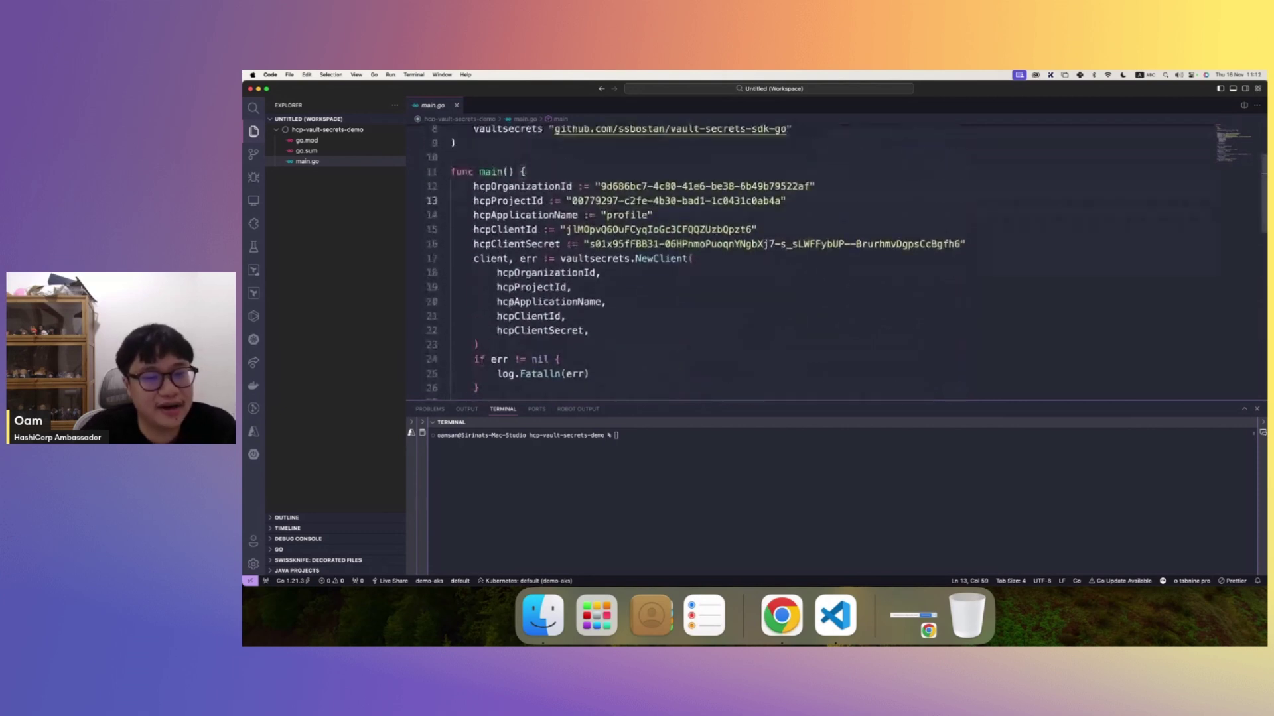
{"action": "scroll", "coordinate": [501, 301], "scroll_direction": "up", "scroll_amount": 7}
{"action": "scroll", "coordinate": [511, 302], "scroll_direction": "down", "scroll_amount": 2}
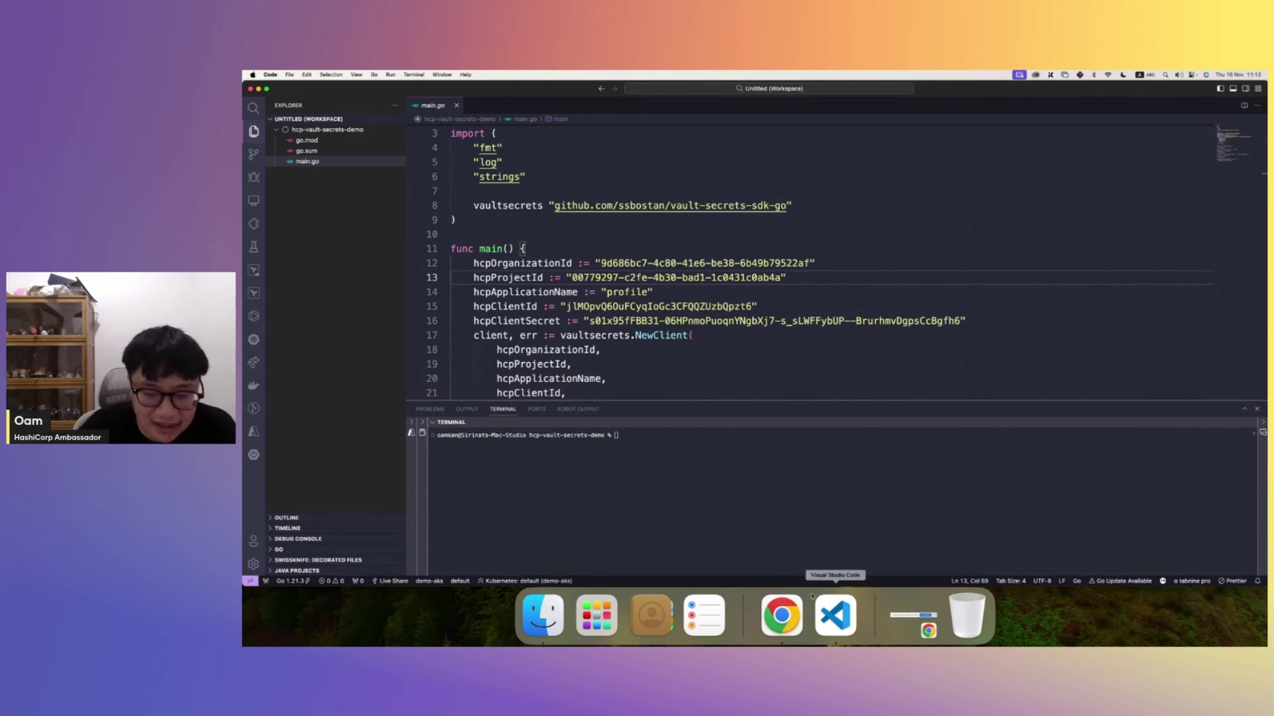
- In Chrome, go to Vault Secrets Apps for dmakeroam-project and start a new application
{"action": "left_click", "coordinate": [781, 614]}
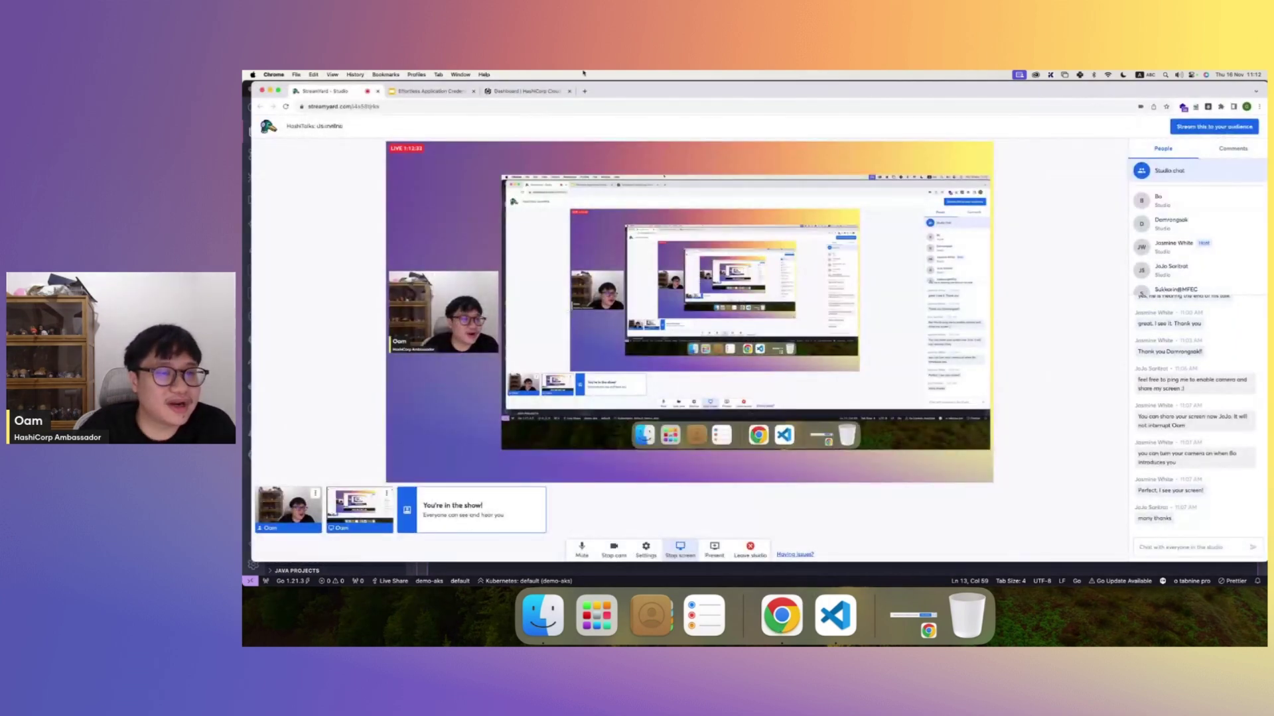
{"action": "left_click", "coordinate": [546, 93]}
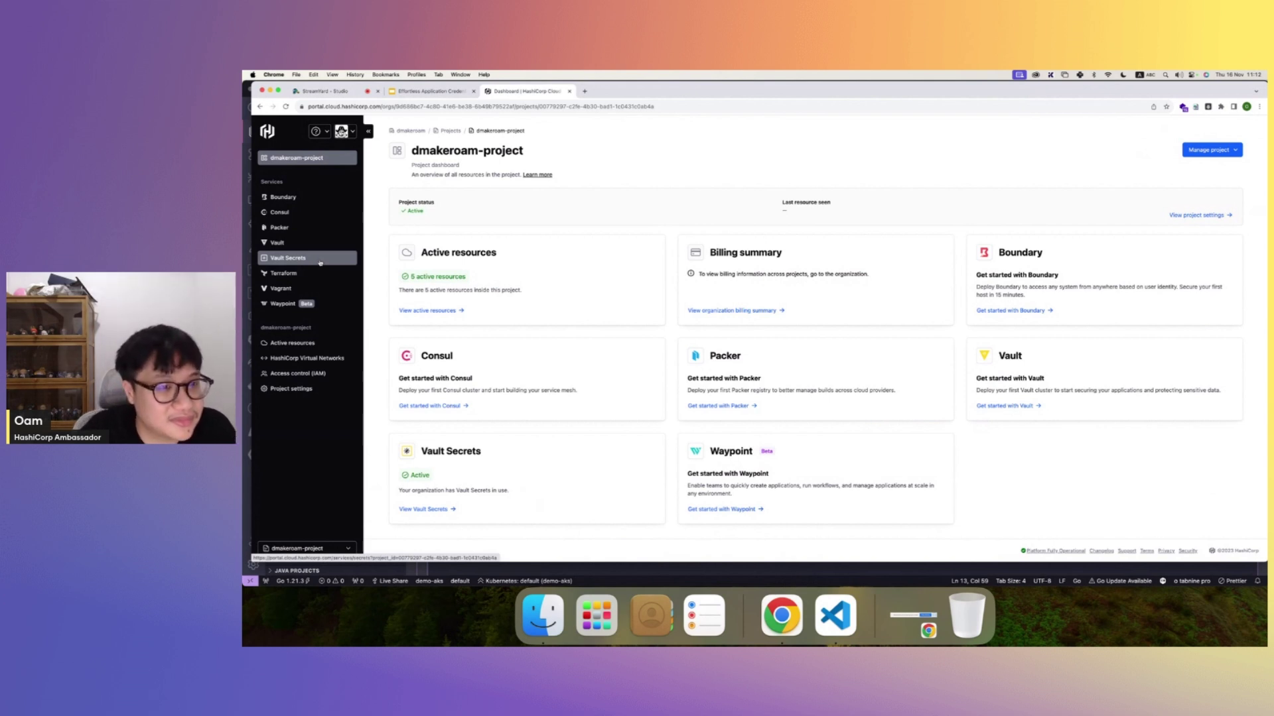
{"action": "left_click", "coordinate": [319, 262]}
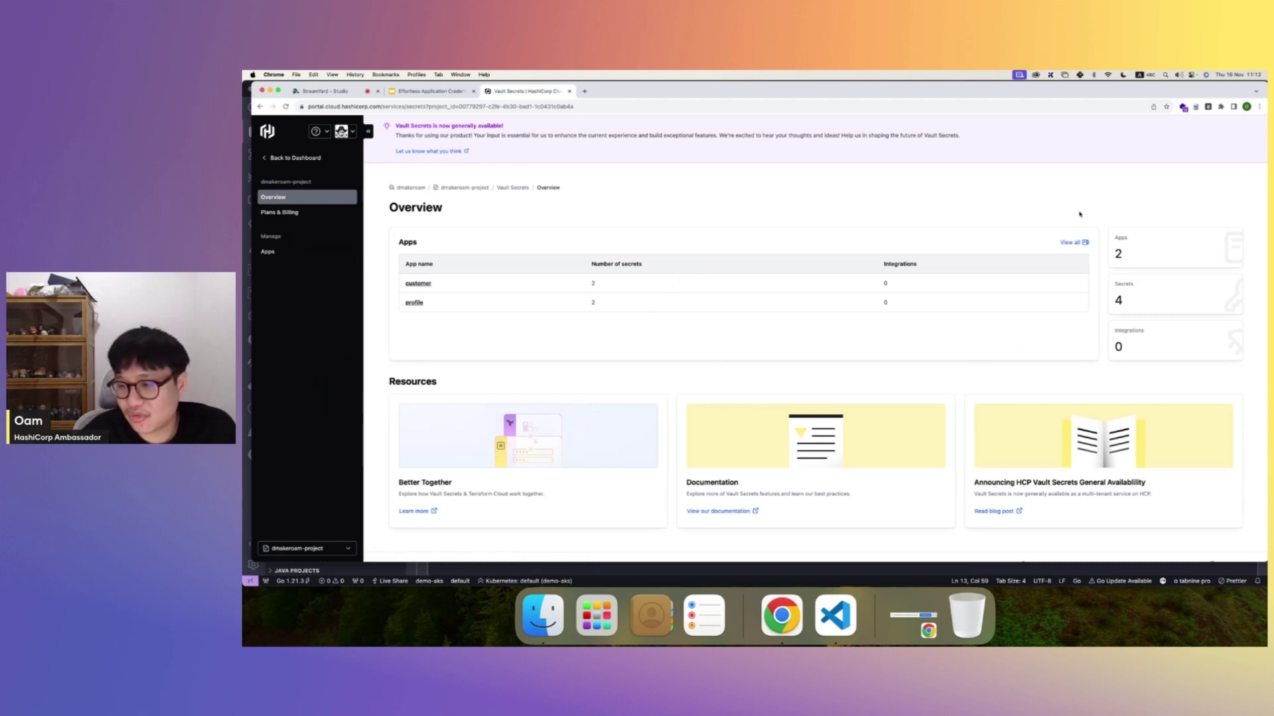
{"action": "left_click", "coordinate": [1075, 243]}
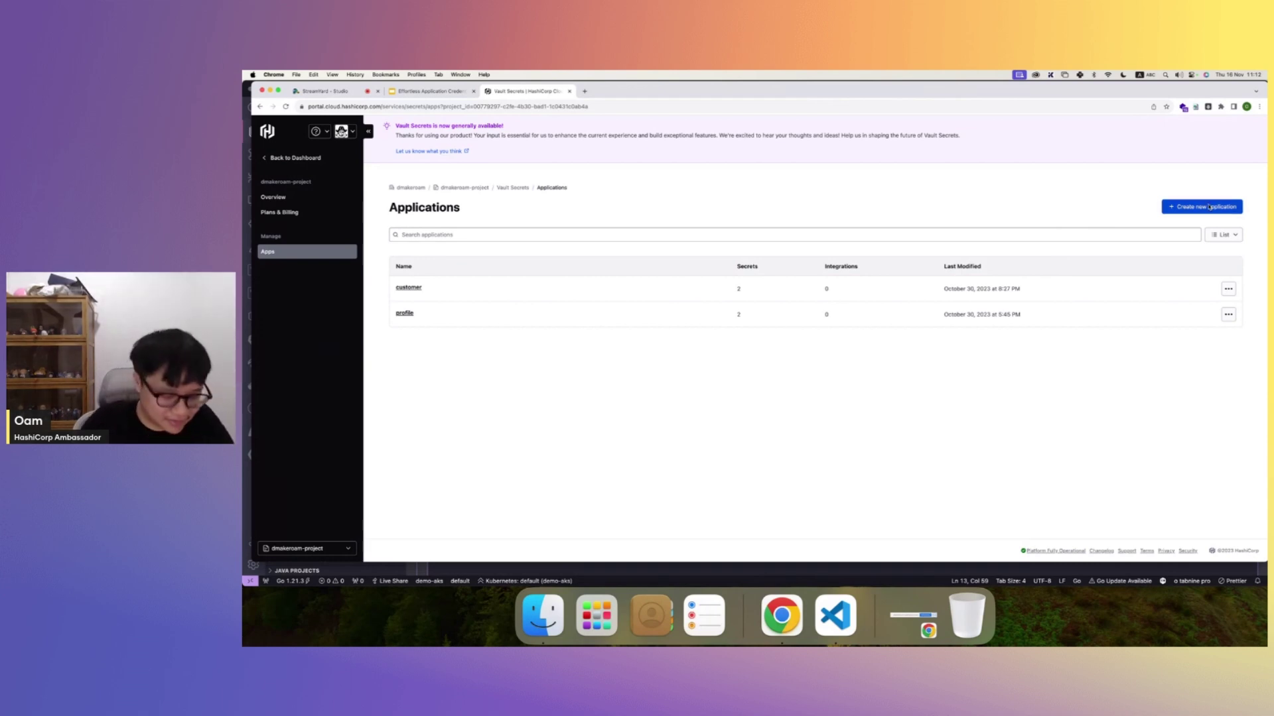
{"action": "left_click", "coordinate": [1209, 207]}
- Create the app 'user' and add a DB_USER secret with value admin
{"action": "type", "text": "user"}
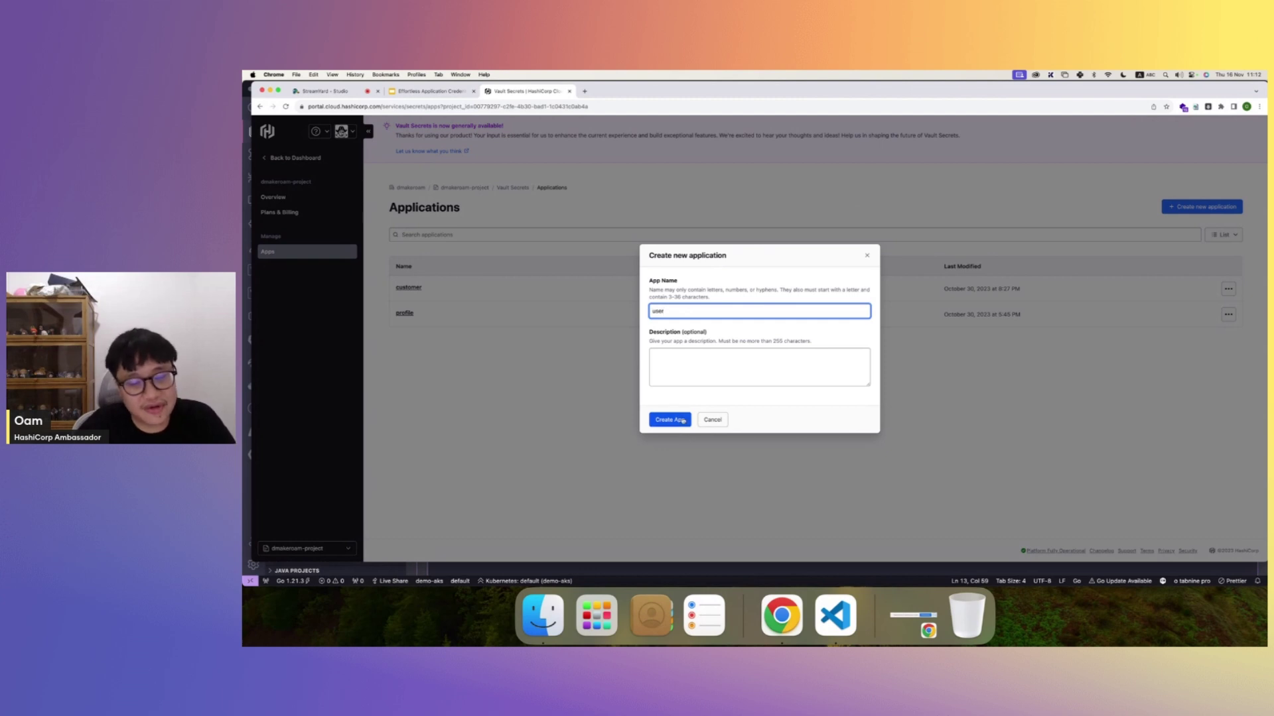
{"action": "left_click", "coordinate": [679, 421]}
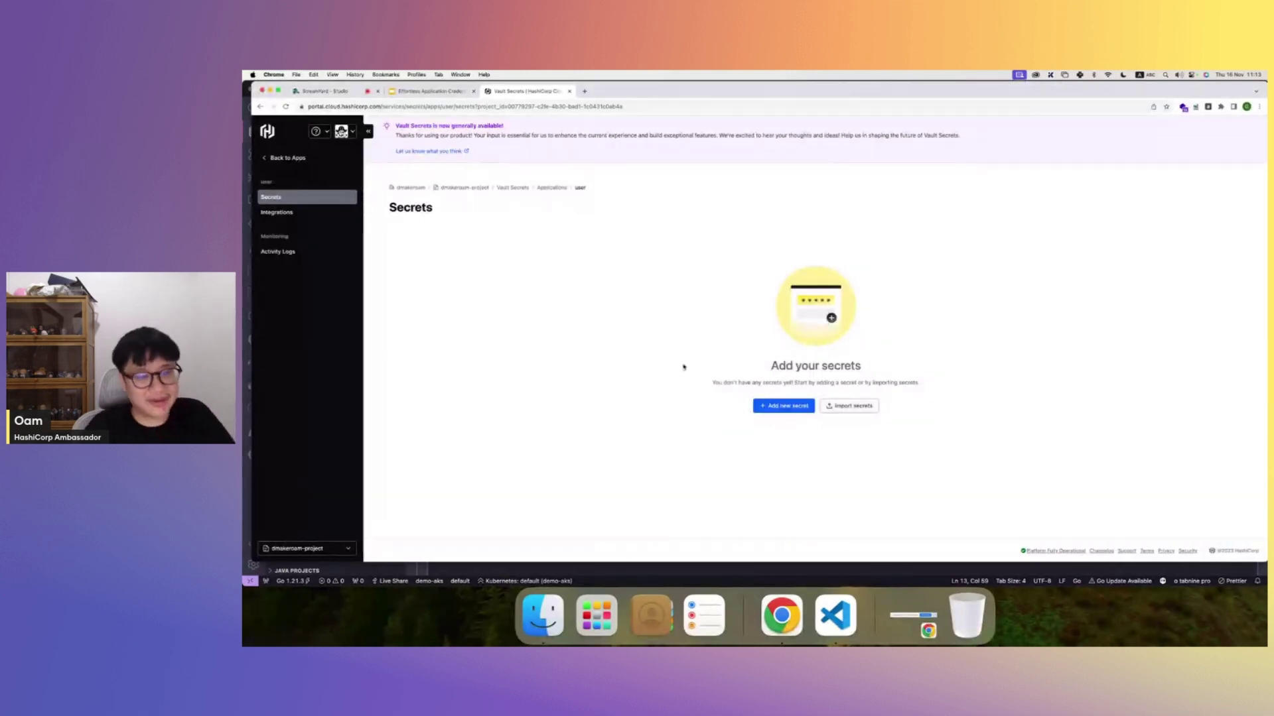
{"action": "left_click", "coordinate": [783, 406]}
{"action": "type", "text": "DB_"}
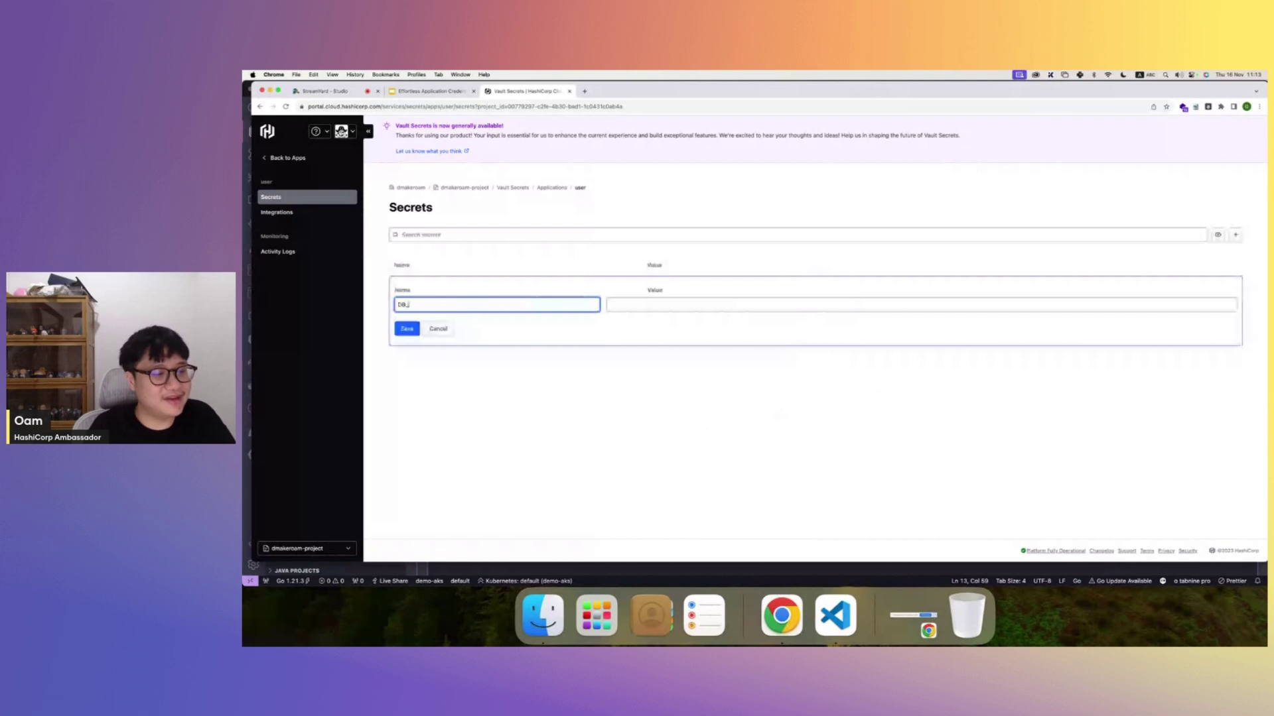
{"action": "type", "text": "USER"}
{"action": "left_click", "coordinate": [687, 305]}
{"action": "type", "text": "admin"}
{"action": "left_click", "coordinate": [409, 329]}
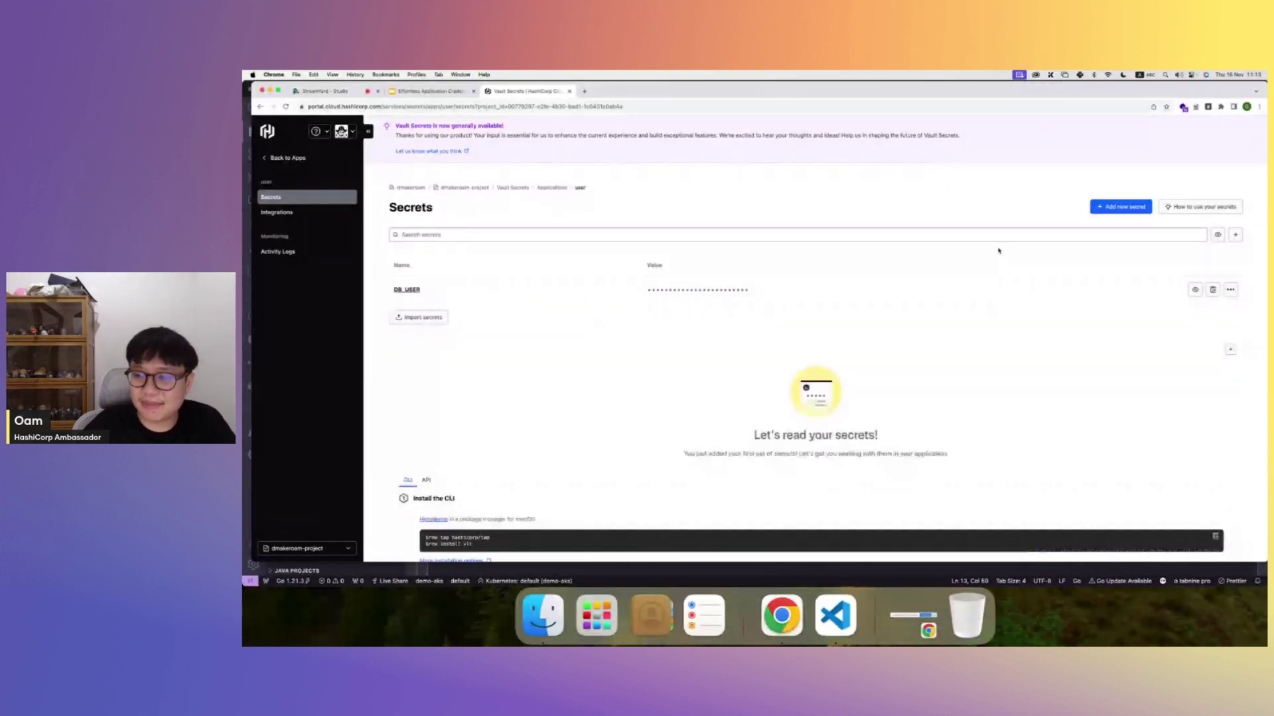
{"action": "left_click", "coordinate": [1128, 207]}
{"action": "type", "text": "DB_PASSWORD"}
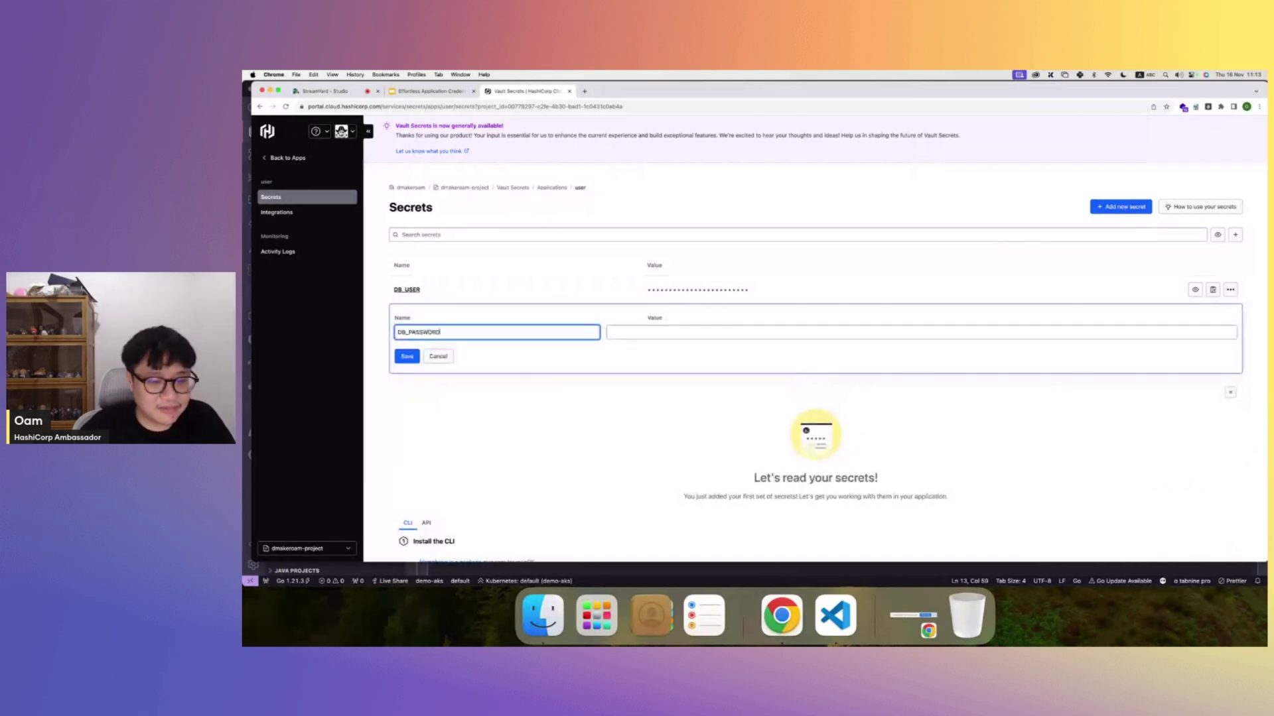
{"action": "left_click", "coordinate": [698, 332]}
{"action": "type", "text": "admin"}
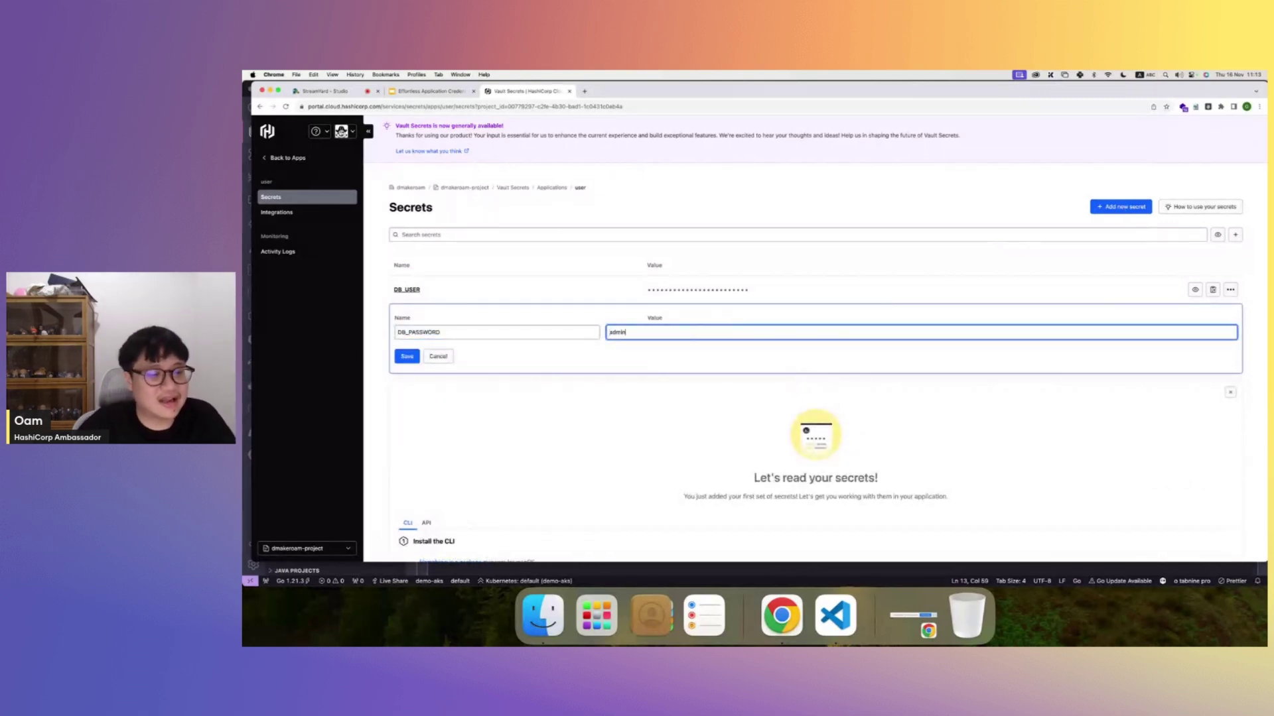
{"action": "left_click", "coordinate": [408, 357]}
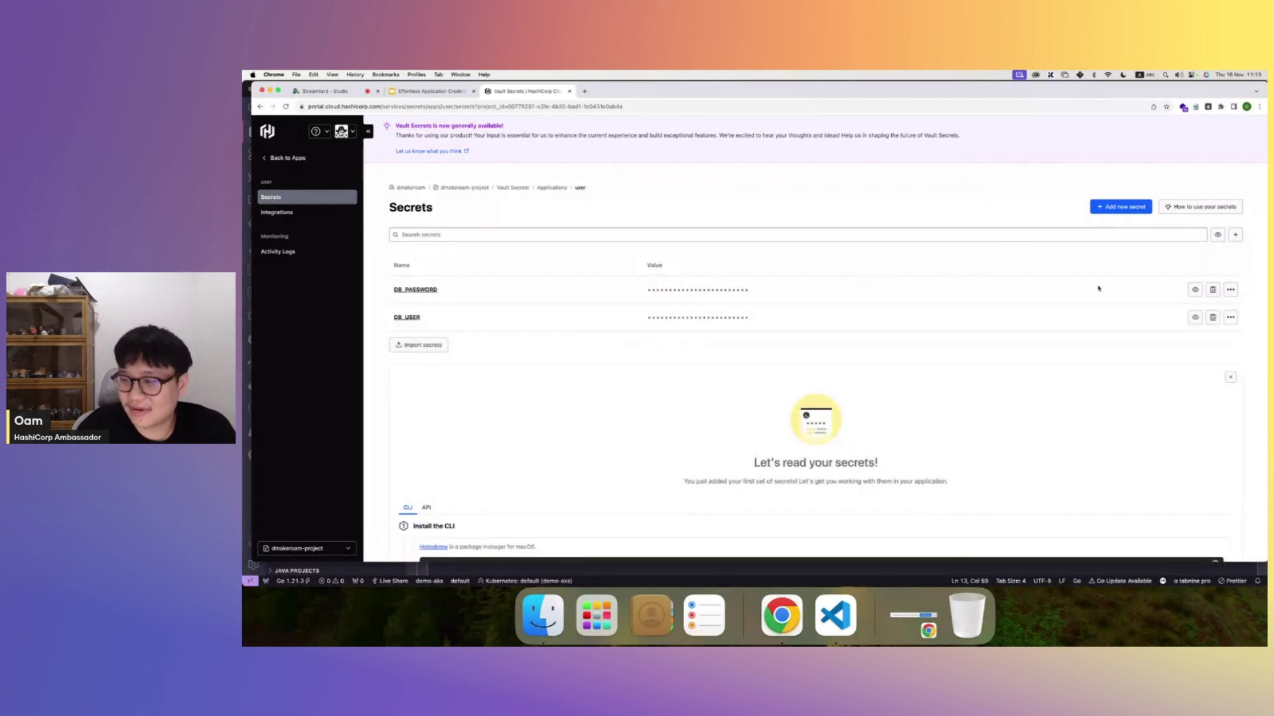
{"action": "left_click", "coordinate": [1194, 290]}
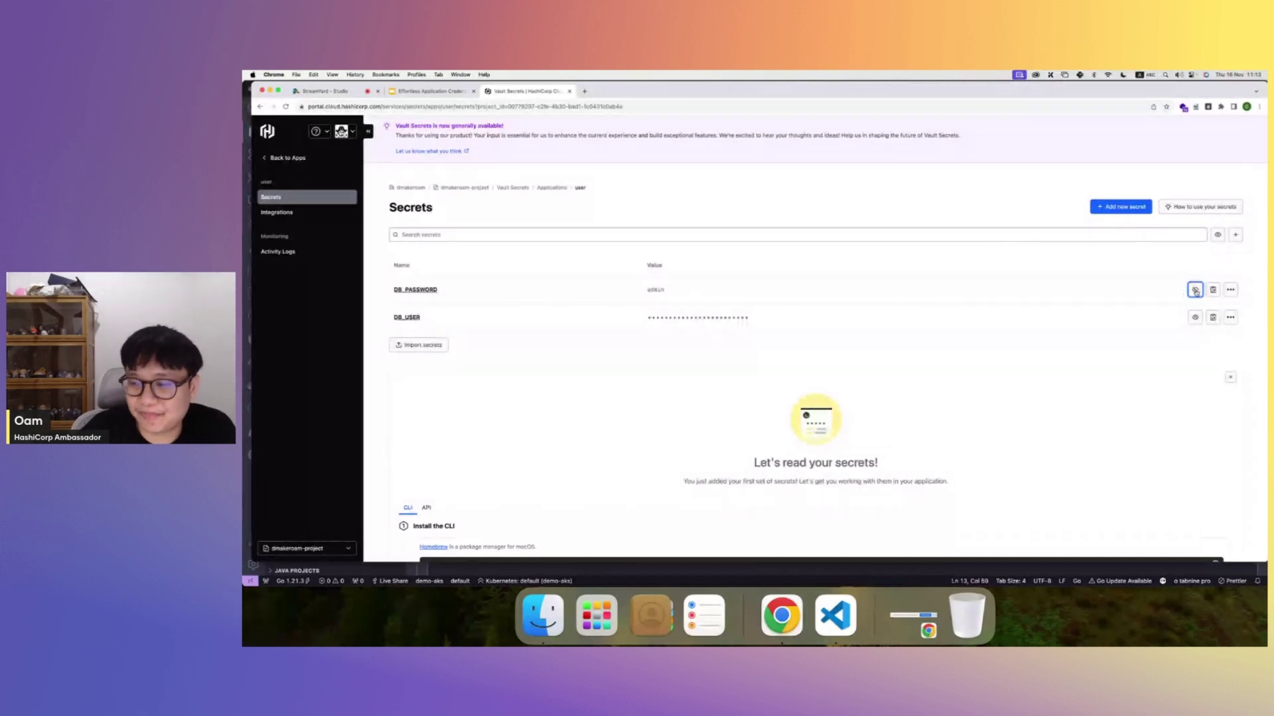
- Save a new DB_PASSWORD value, check its version history, and return to the user app's secrets
{"action": "left_click", "coordinate": [1194, 290]}
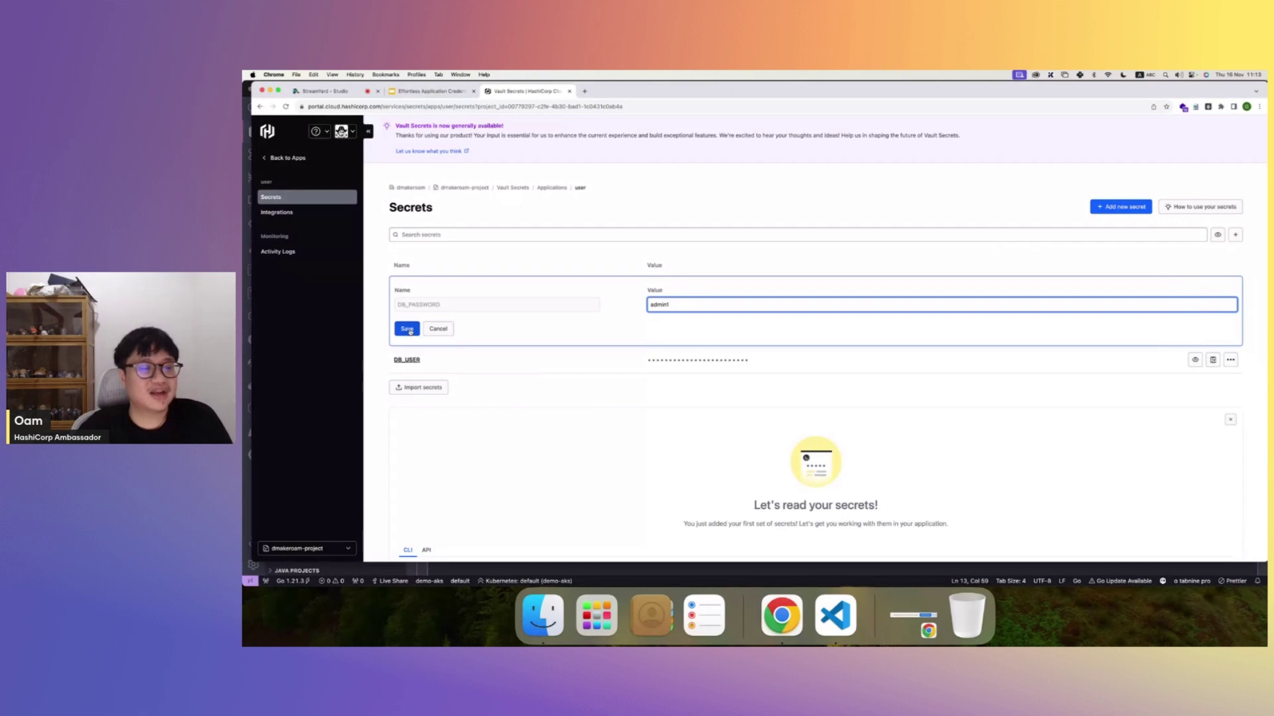
{"action": "left_click", "coordinate": [407, 329]}
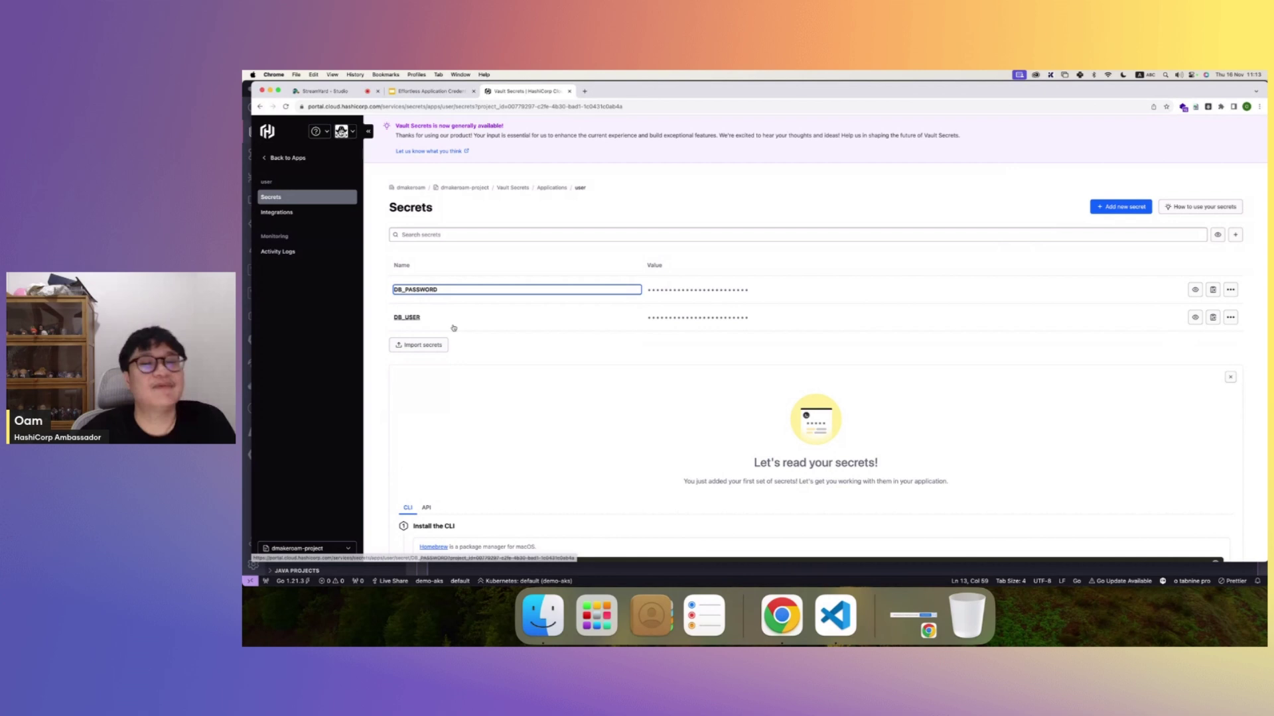
{"action": "key", "text": "Return"}
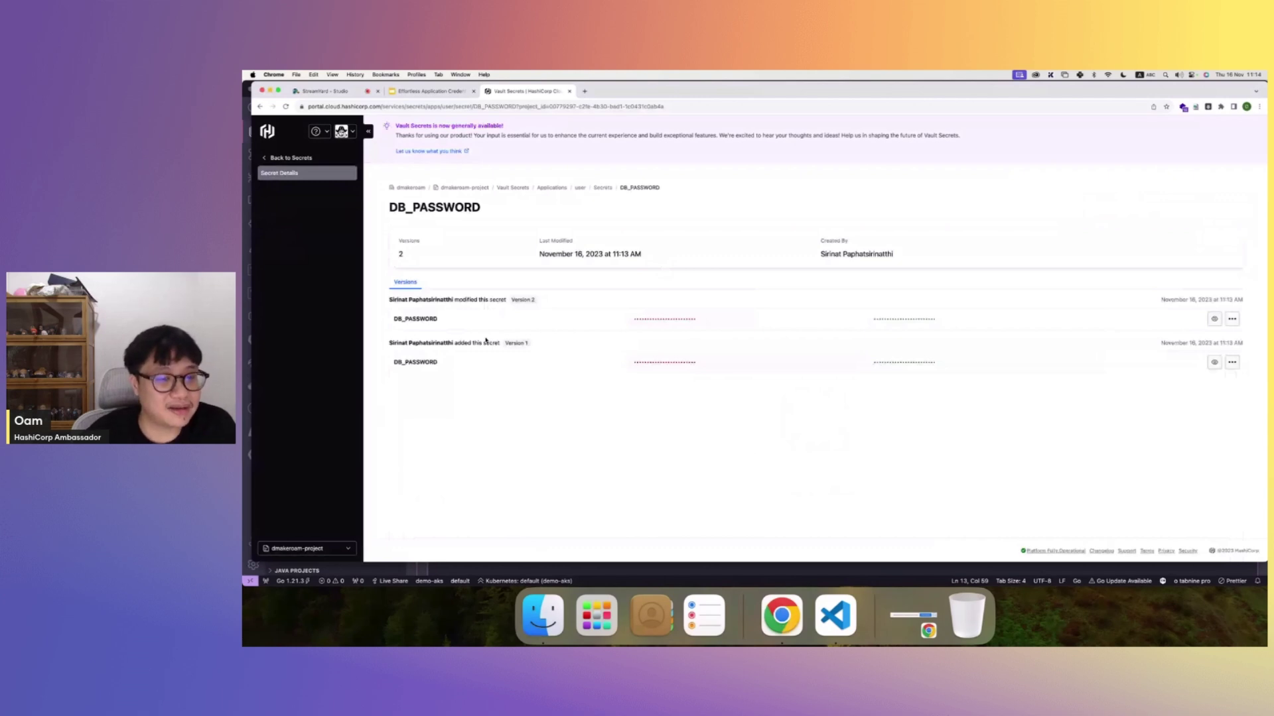
{"action": "left_click", "coordinate": [260, 106]}
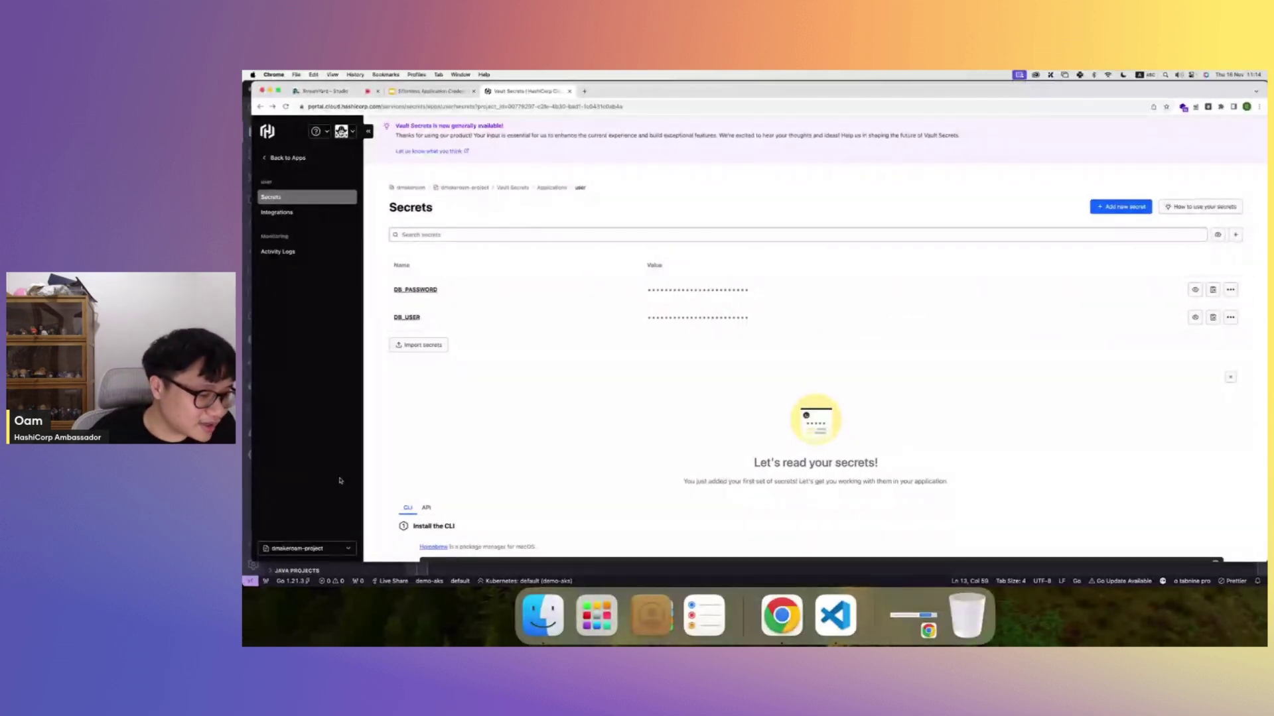
- Copy the Organization ID from the dmakeroam organization settings
{"action": "left_click", "coordinate": [330, 548]}
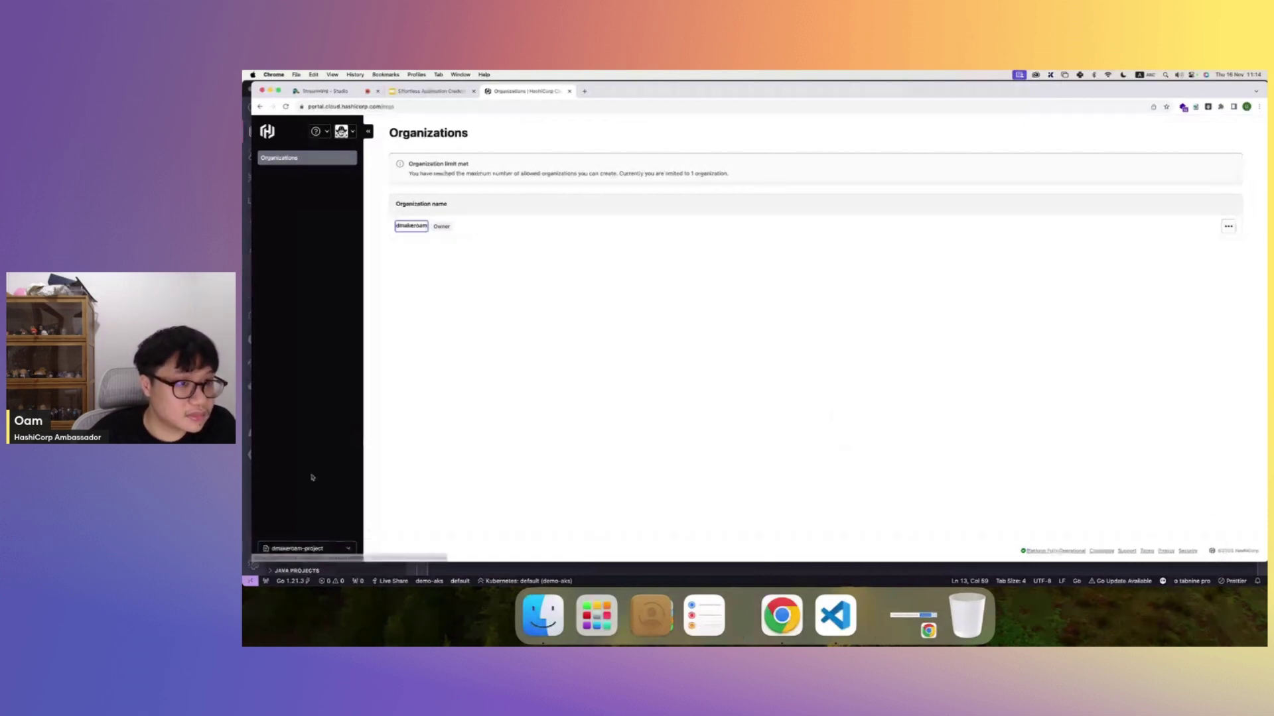
{"action": "left_click", "coordinate": [318, 549]}
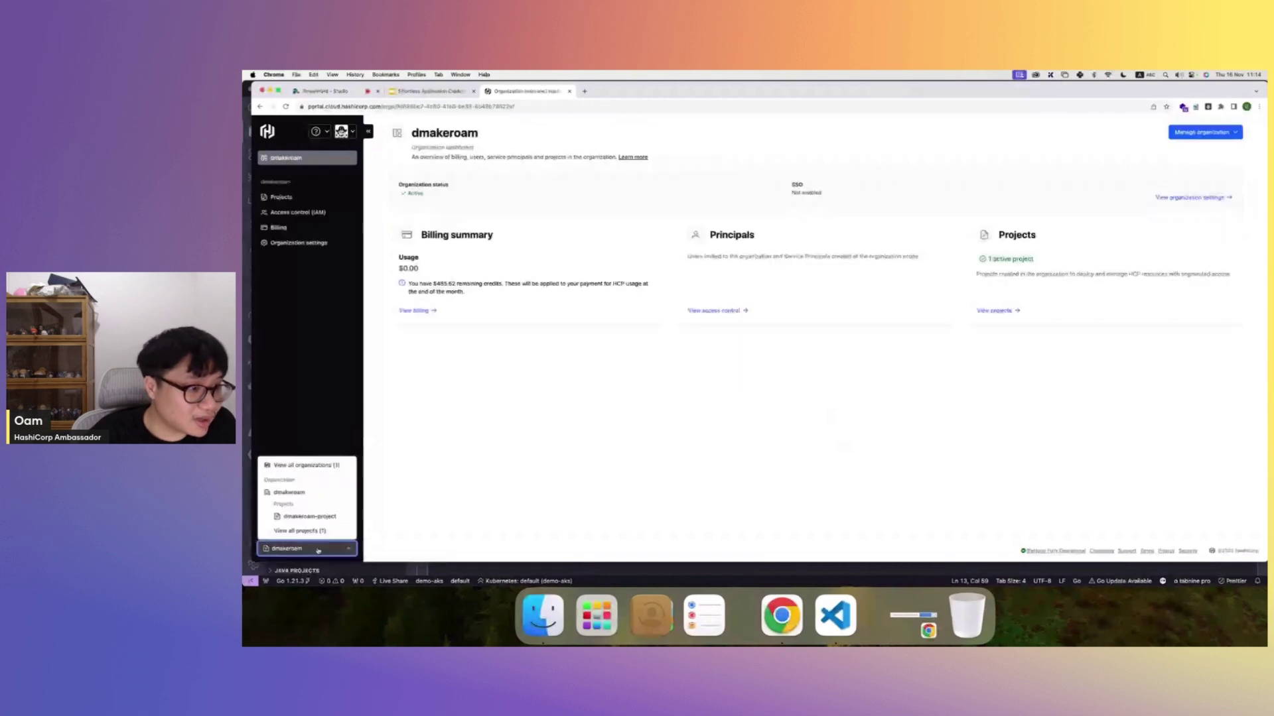
{"action": "left_click", "coordinate": [421, 486]}
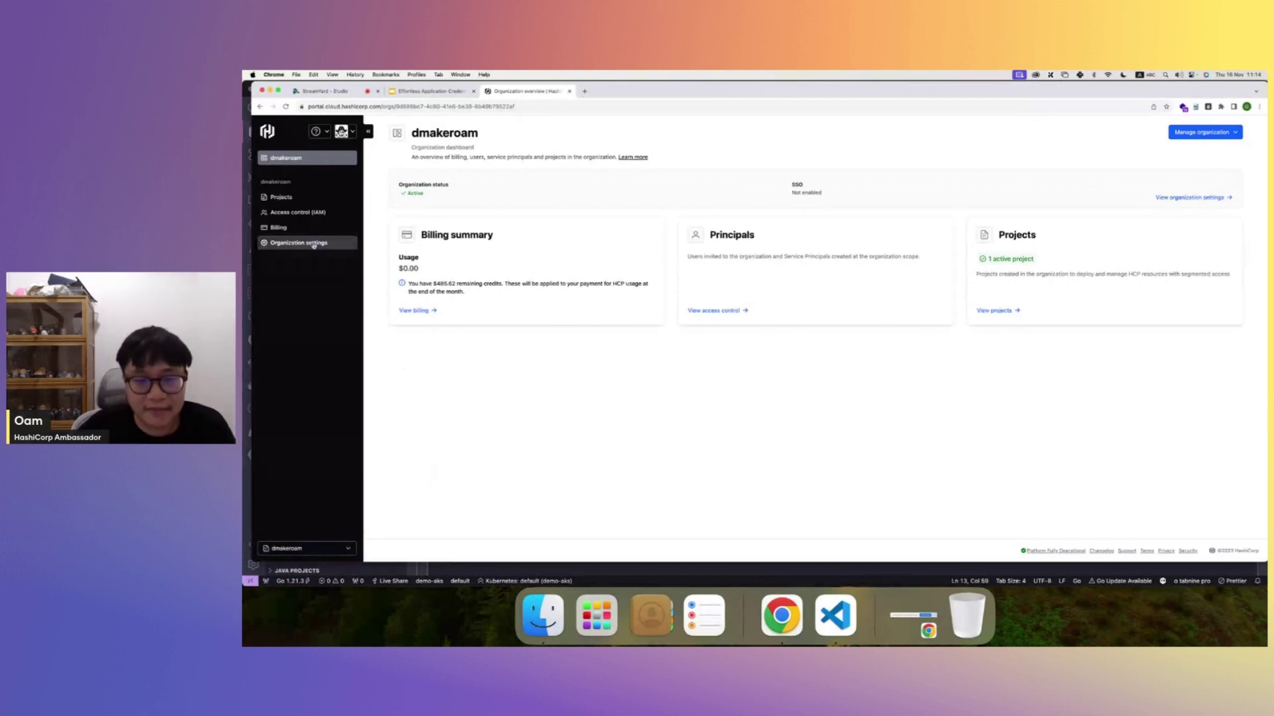
{"action": "left_click", "coordinate": [314, 244]}
{"action": "left_click", "coordinate": [574, 321]}
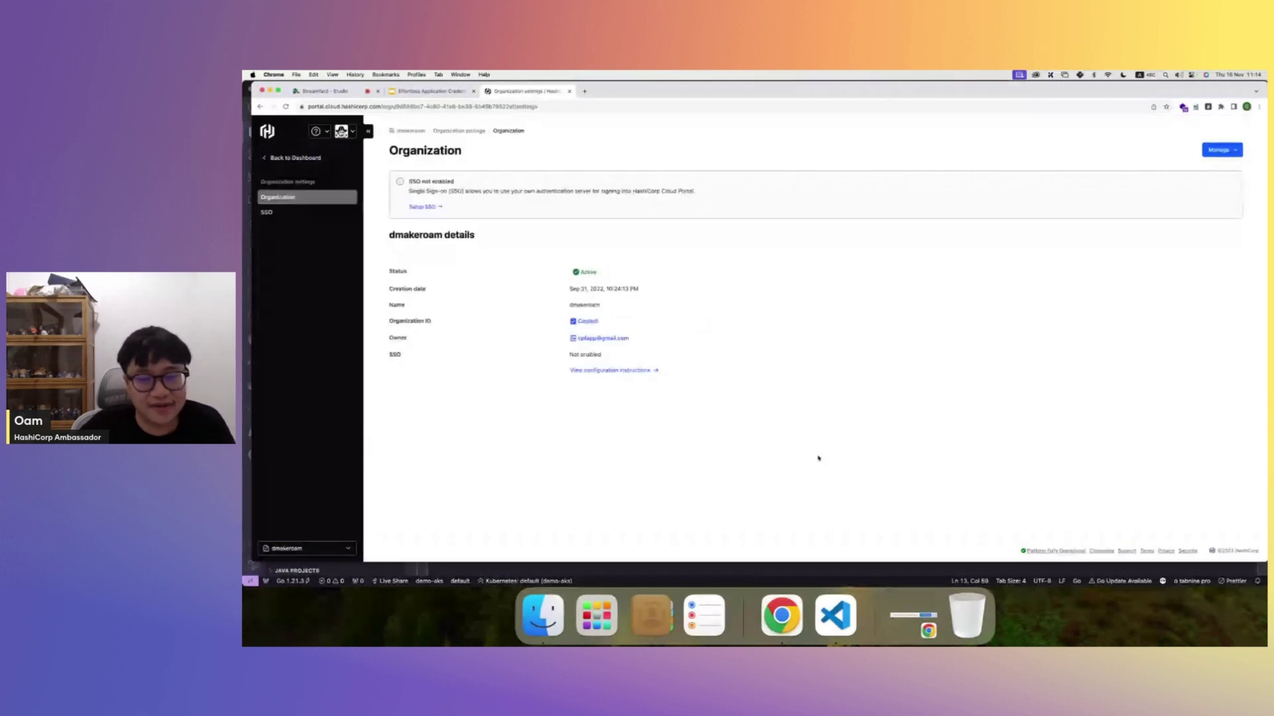
- Paste the Organization ID over the hcpOrganizationId value on line 12 of main.go
{"action": "key", "text": "super+Tab"}
{"action": "left_click_drag", "start_coordinate": [602, 263], "coordinate": [810, 262]}
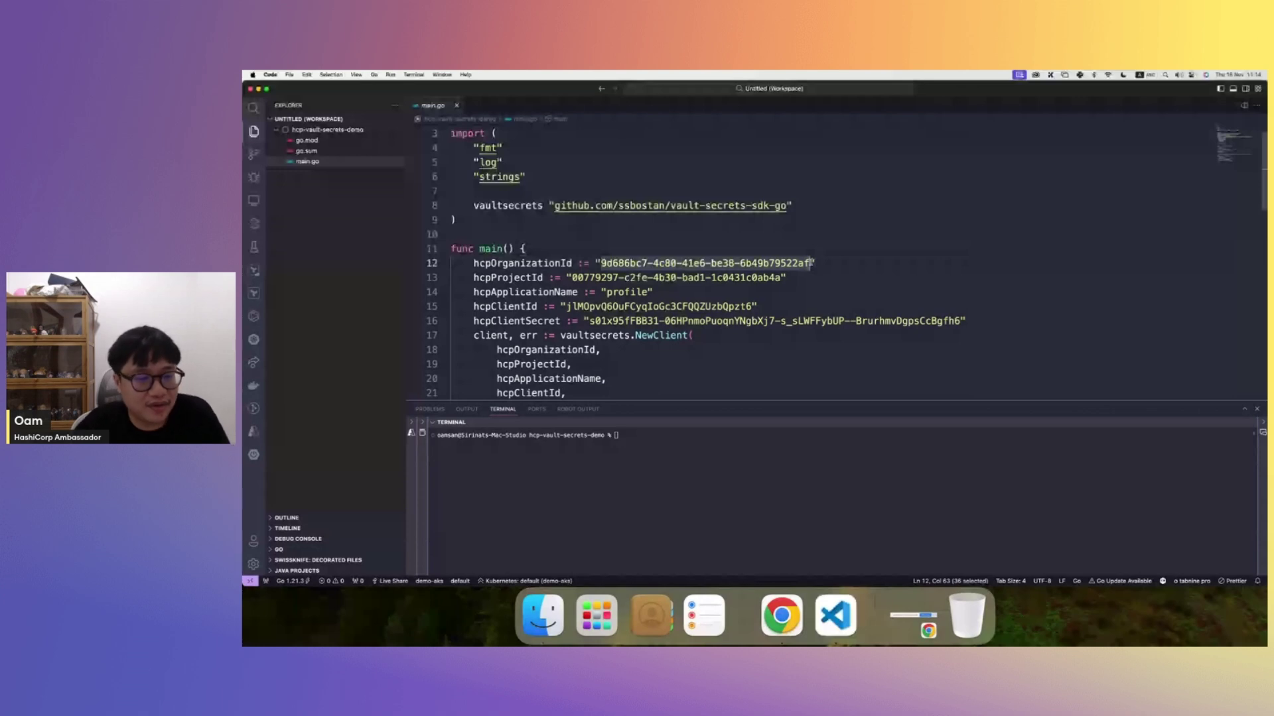
{"action": "key", "text": "super+v"}
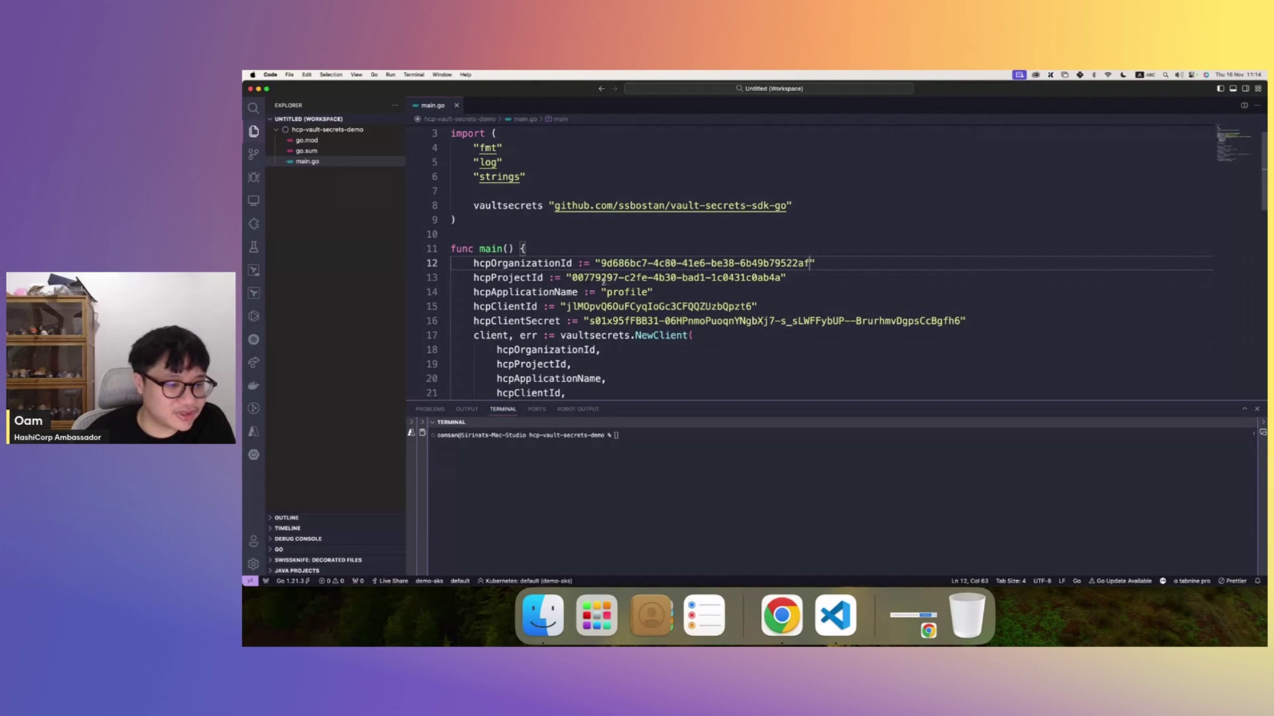
- Switch into the organization's project and copy its Project ID from Project settings
{"action": "key", "text": "super+Tab"}
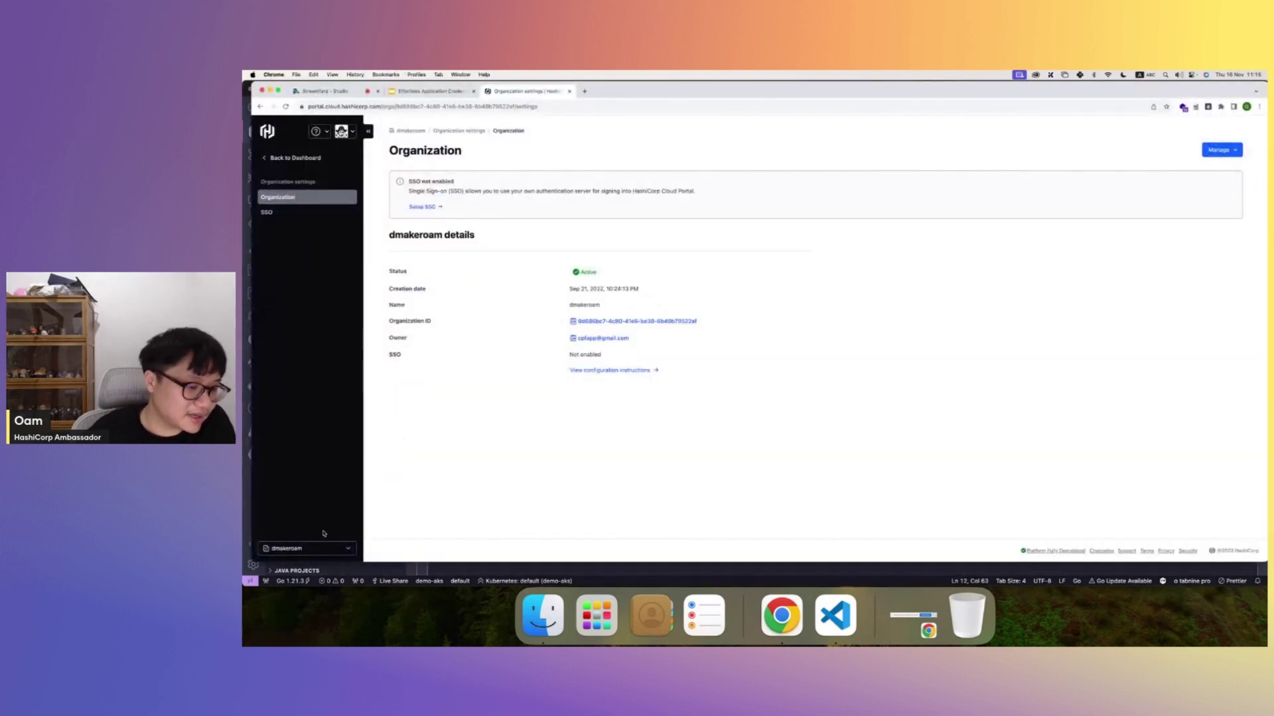
{"action": "left_click", "coordinate": [313, 549]}
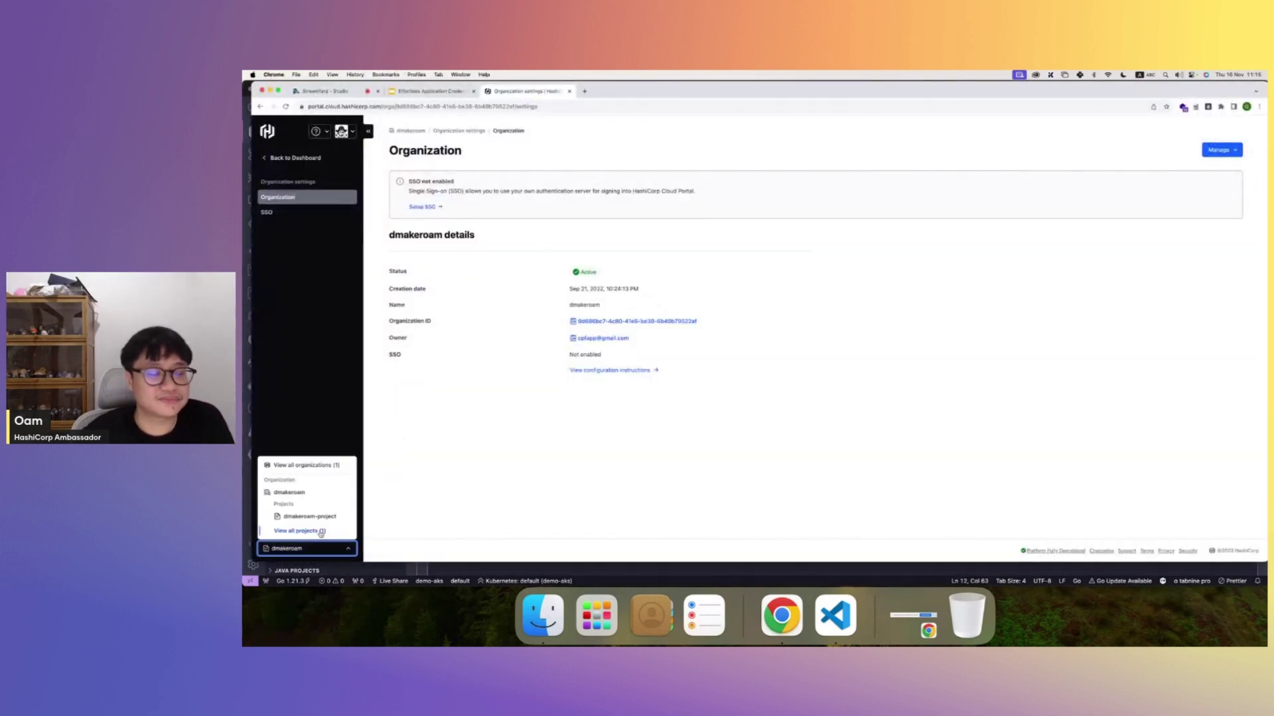
{"action": "left_click", "coordinate": [323, 518]}
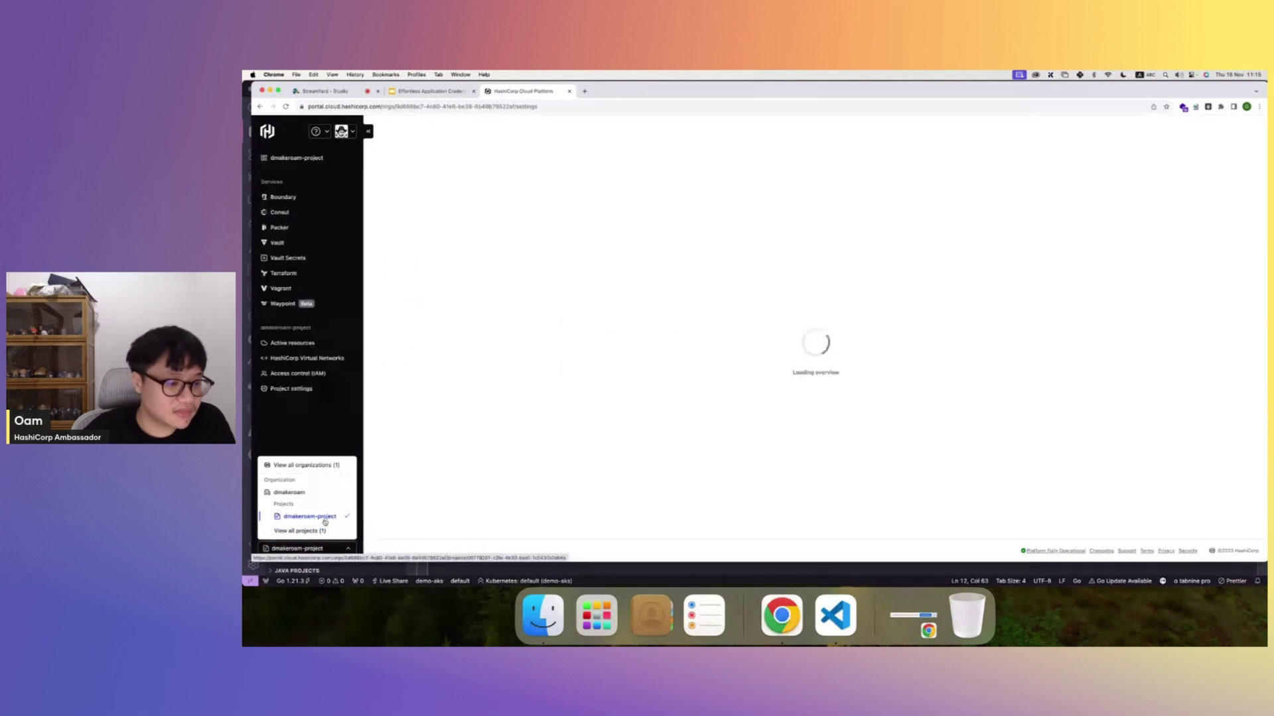
{"action": "left_click", "coordinate": [517, 403]}
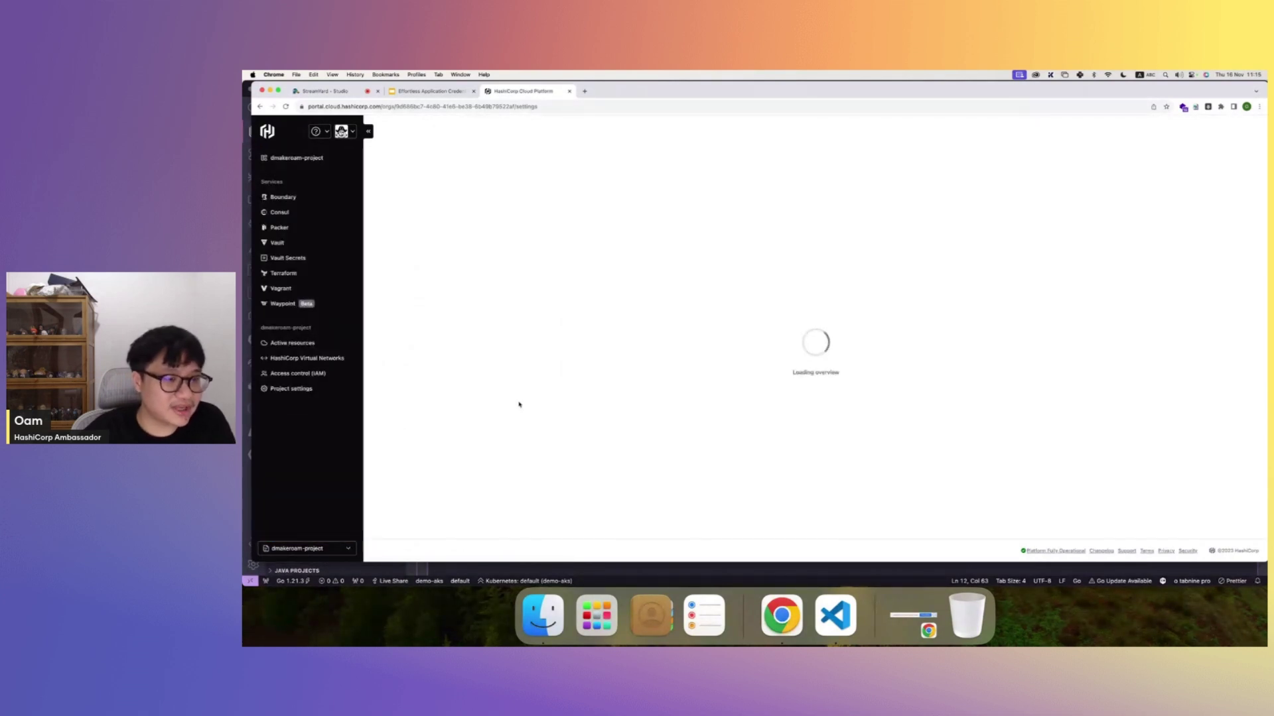
{"action": "left_click", "coordinate": [355, 391]}
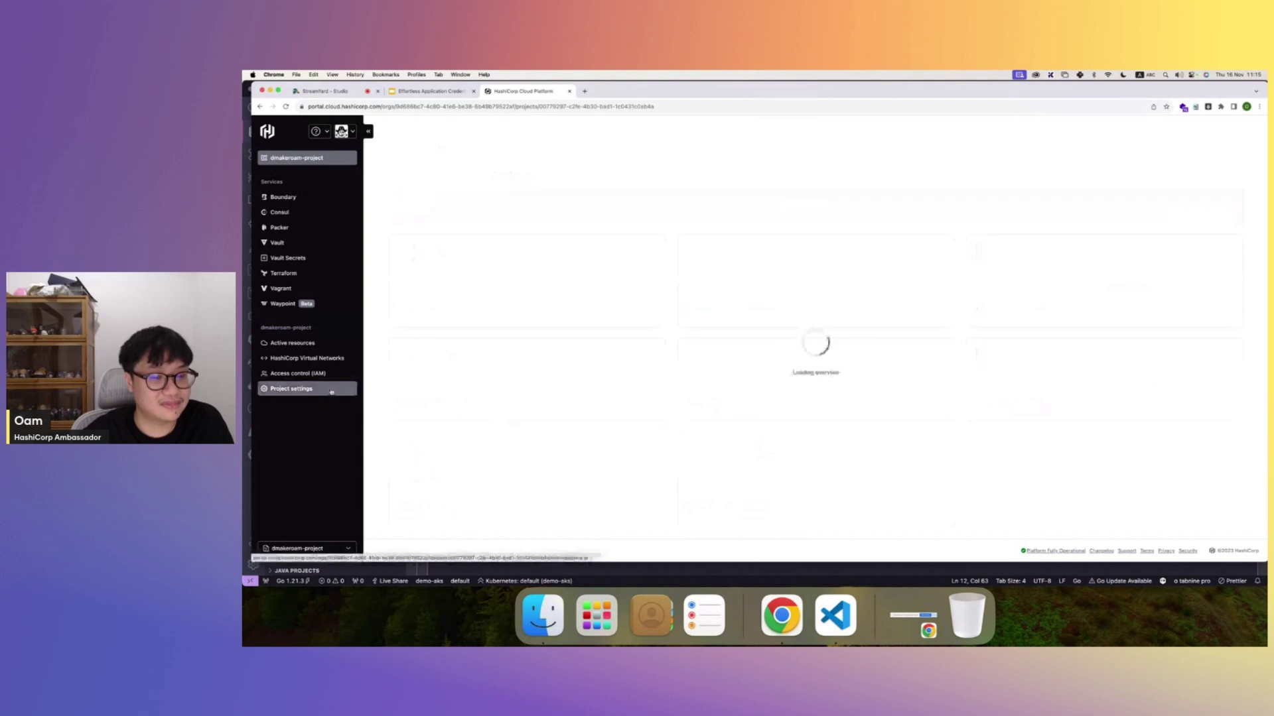
{"action": "left_click", "coordinate": [597, 271]}
- Delete the old hcpProjectId value on line 13 of main.go
{"action": "left_click", "coordinate": [831, 604]}
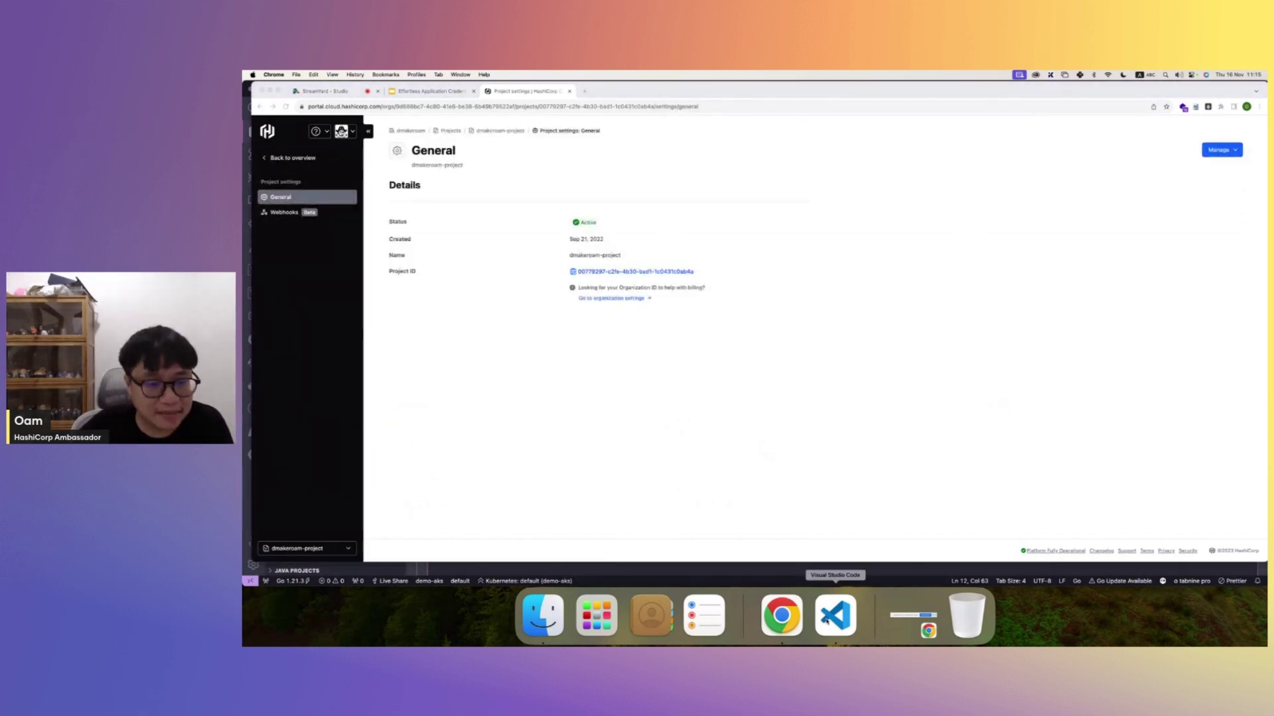
{"action": "left_click_drag", "start_coordinate": [573, 277], "coordinate": [780, 278]}
{"action": "key", "text": "BackSpace"}
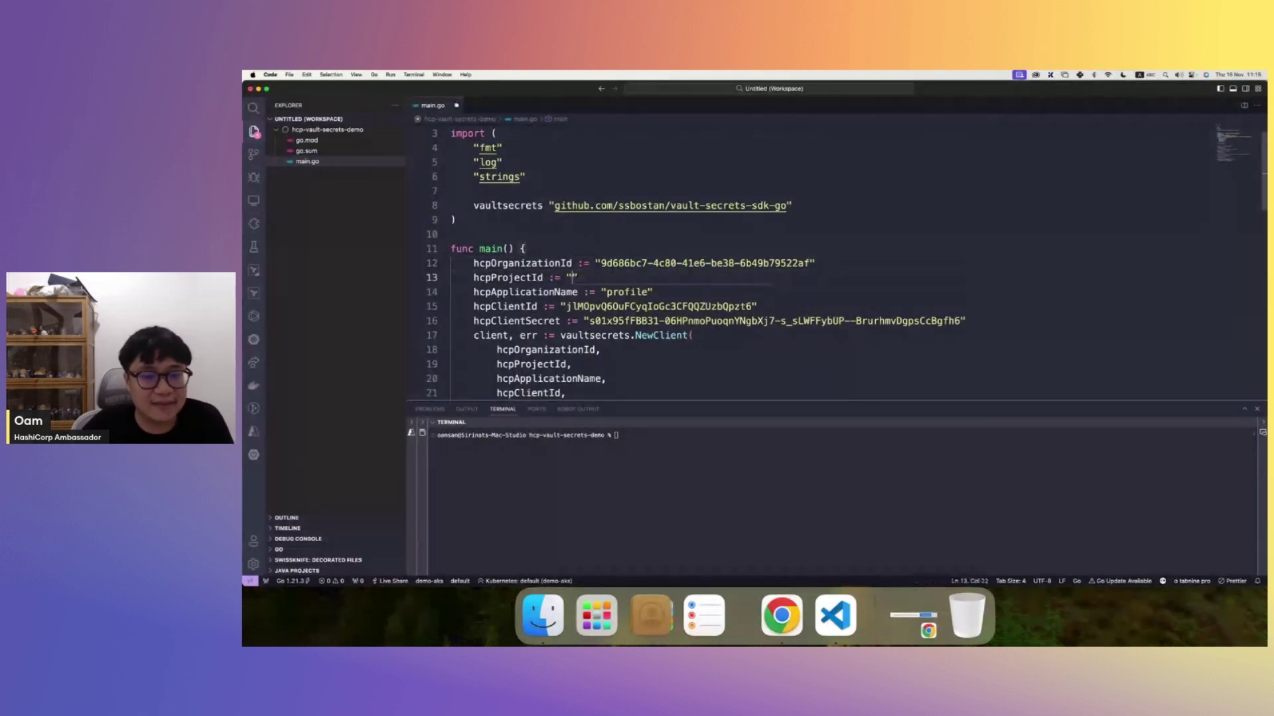
- Paste the Project ID into hcpProjectId and change hcpApplicationName from profile to user
{"action": "key", "text": "super+v"}
{"action": "double_click", "coordinate": [627, 292]}
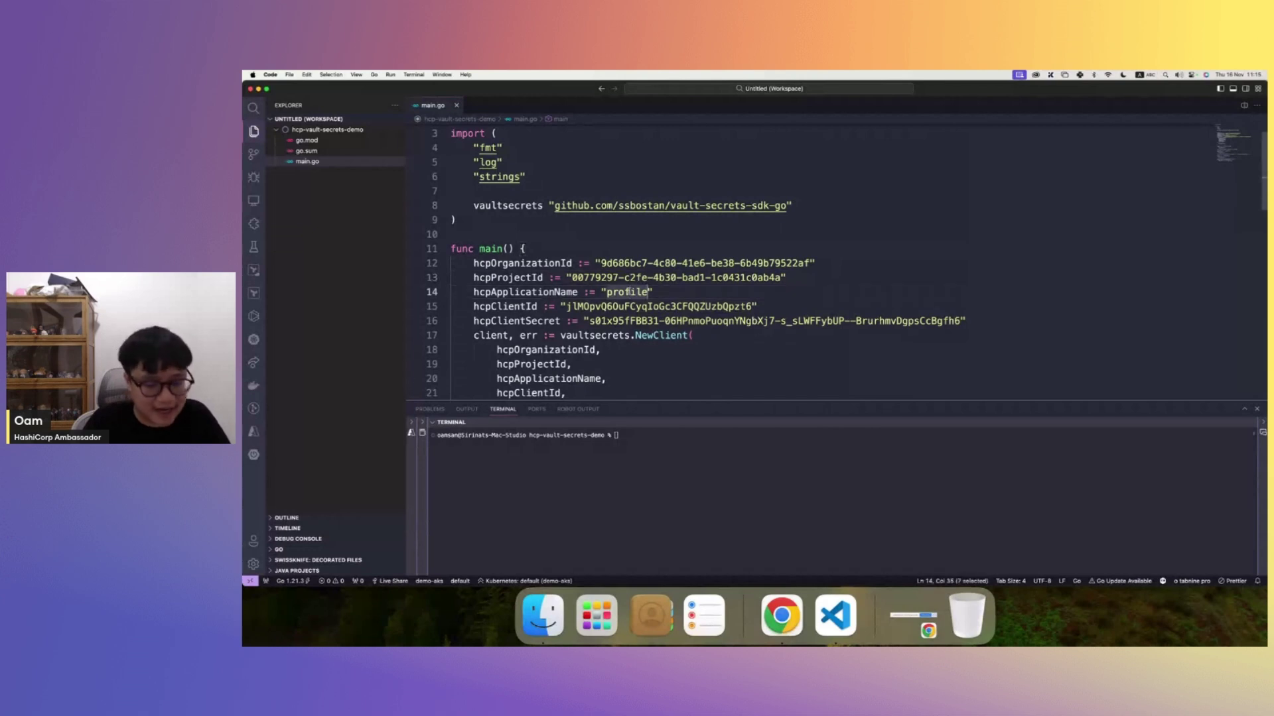
{"action": "type", "text": "user"}
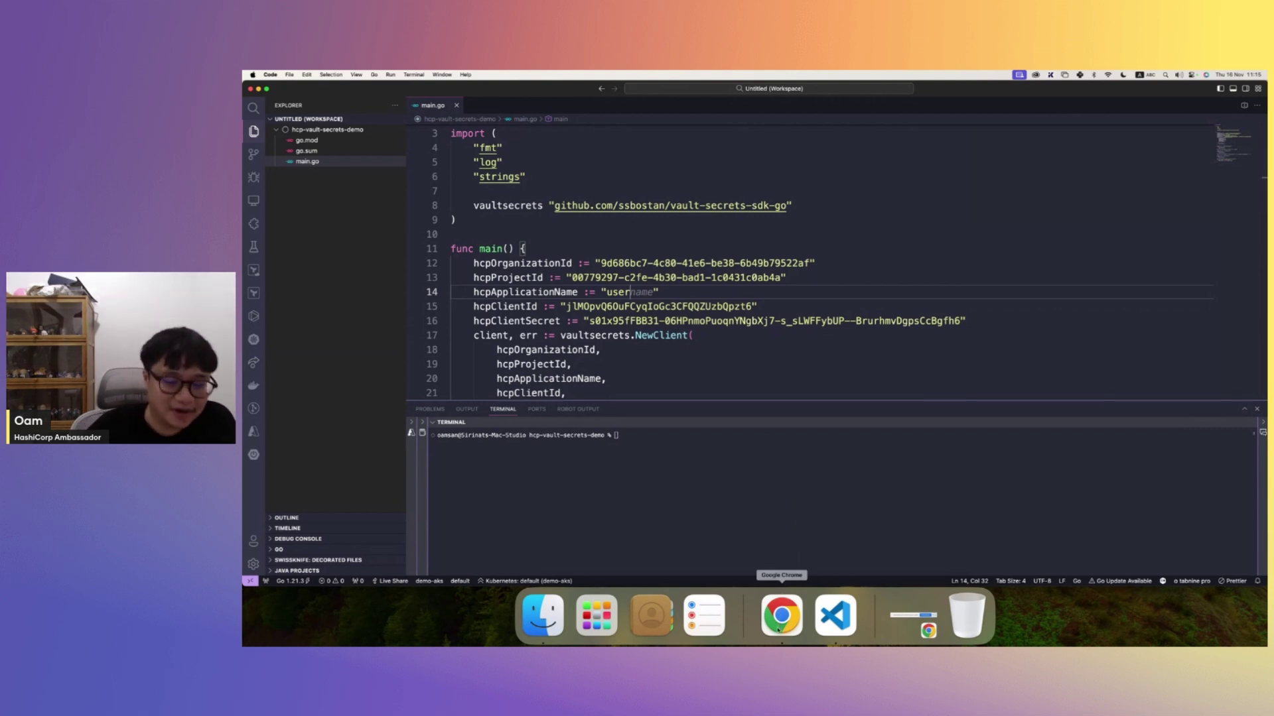
{"action": "left_click", "coordinate": [778, 628]}
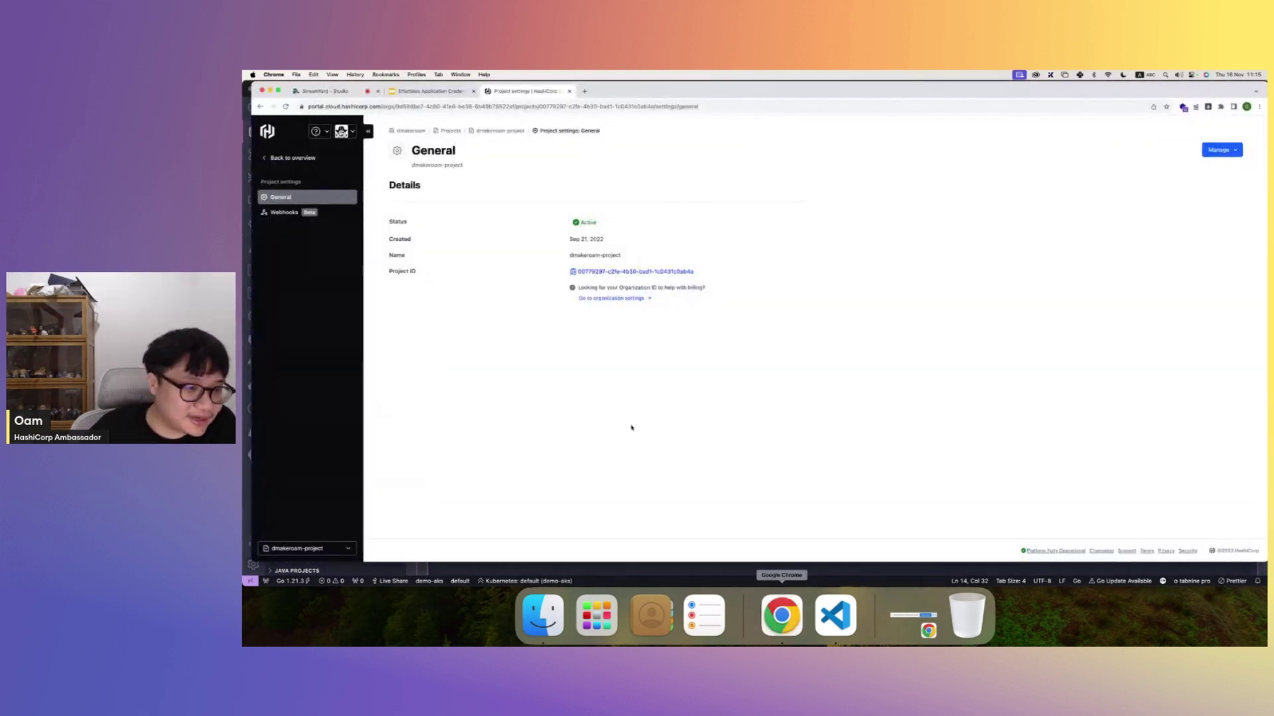
- Open the organization's IAM Service principals list and start creating a service principal
{"action": "left_click", "coordinate": [312, 550]}
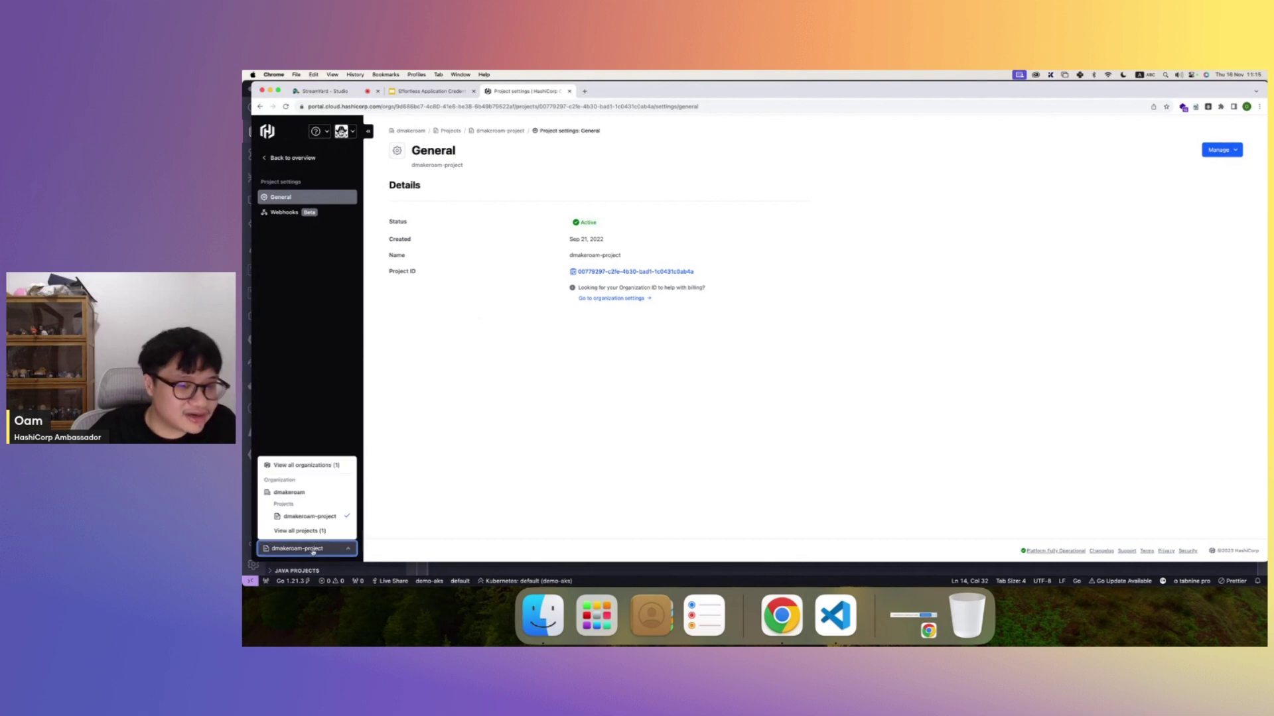
{"action": "left_click", "coordinate": [323, 467]}
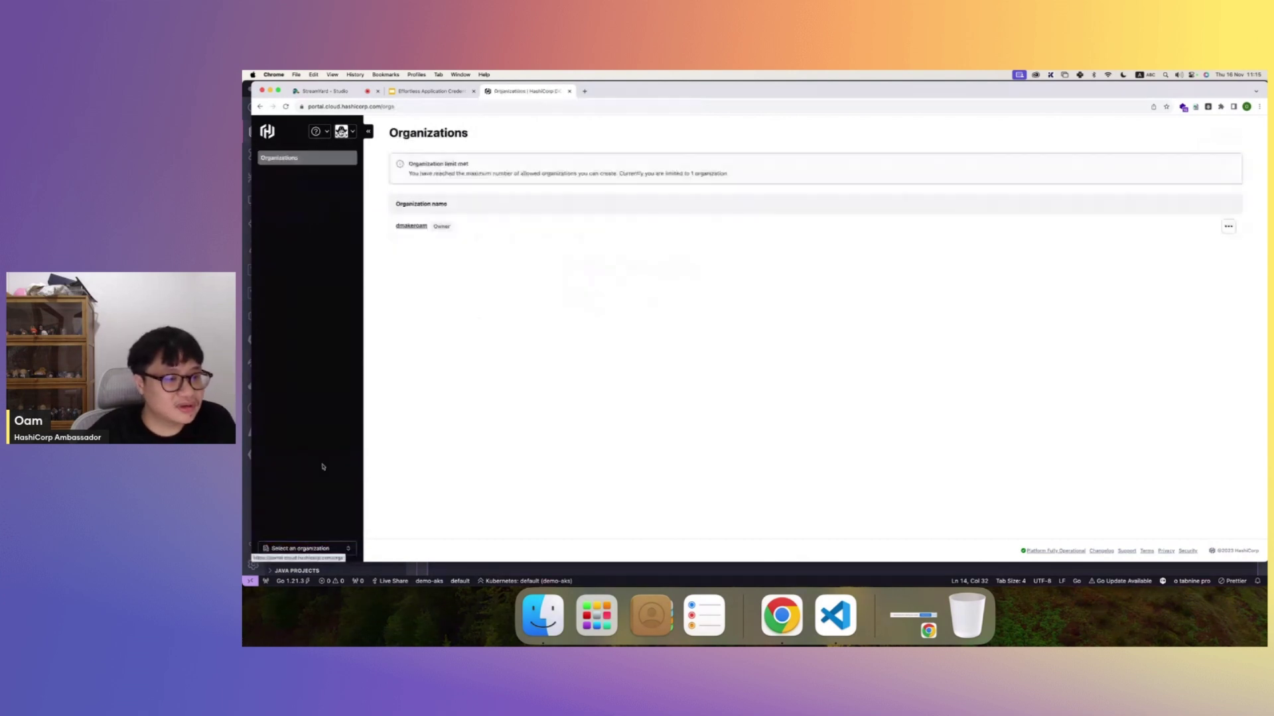
{"action": "left_click", "coordinate": [419, 227]}
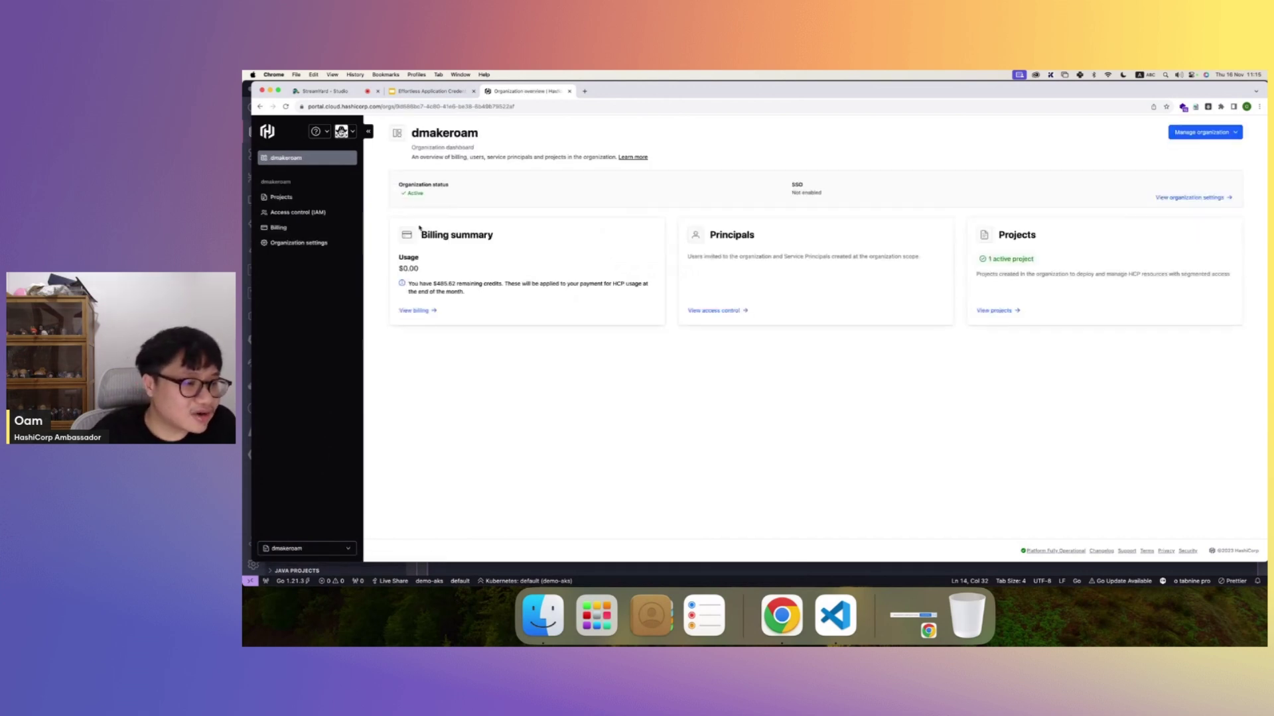
{"action": "left_click", "coordinate": [328, 213]}
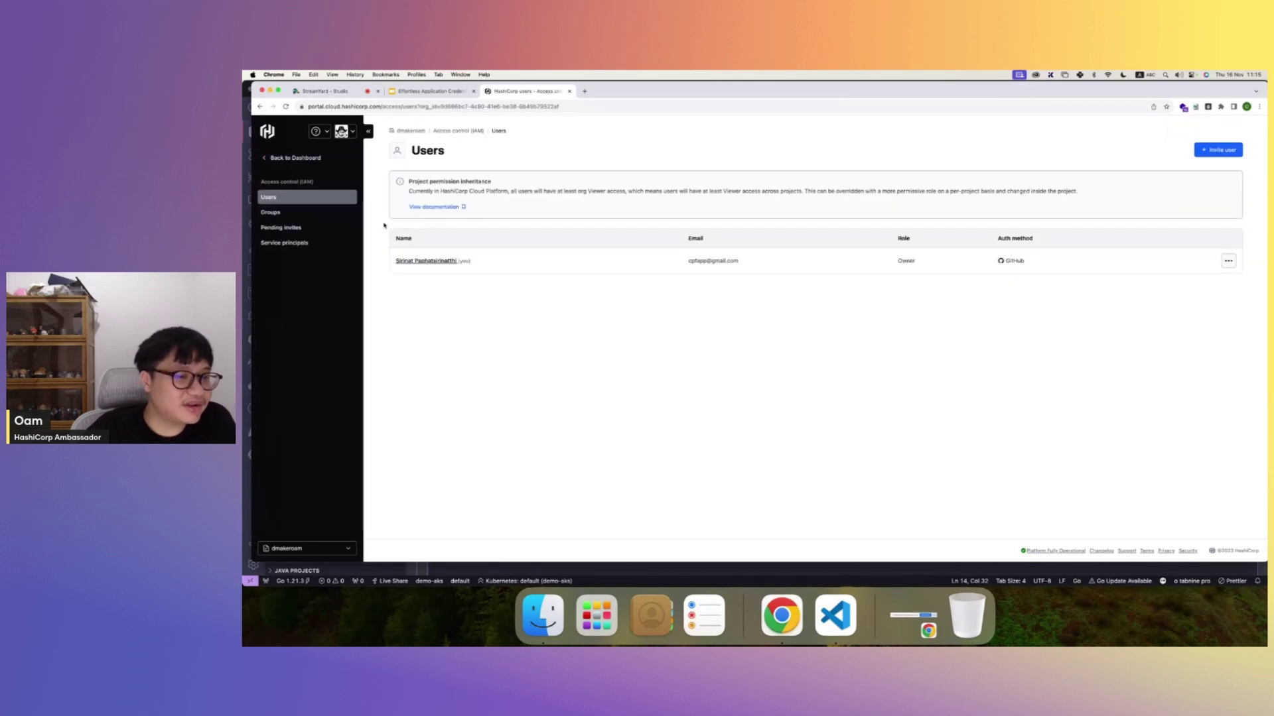
{"action": "left_click", "coordinate": [301, 244]}
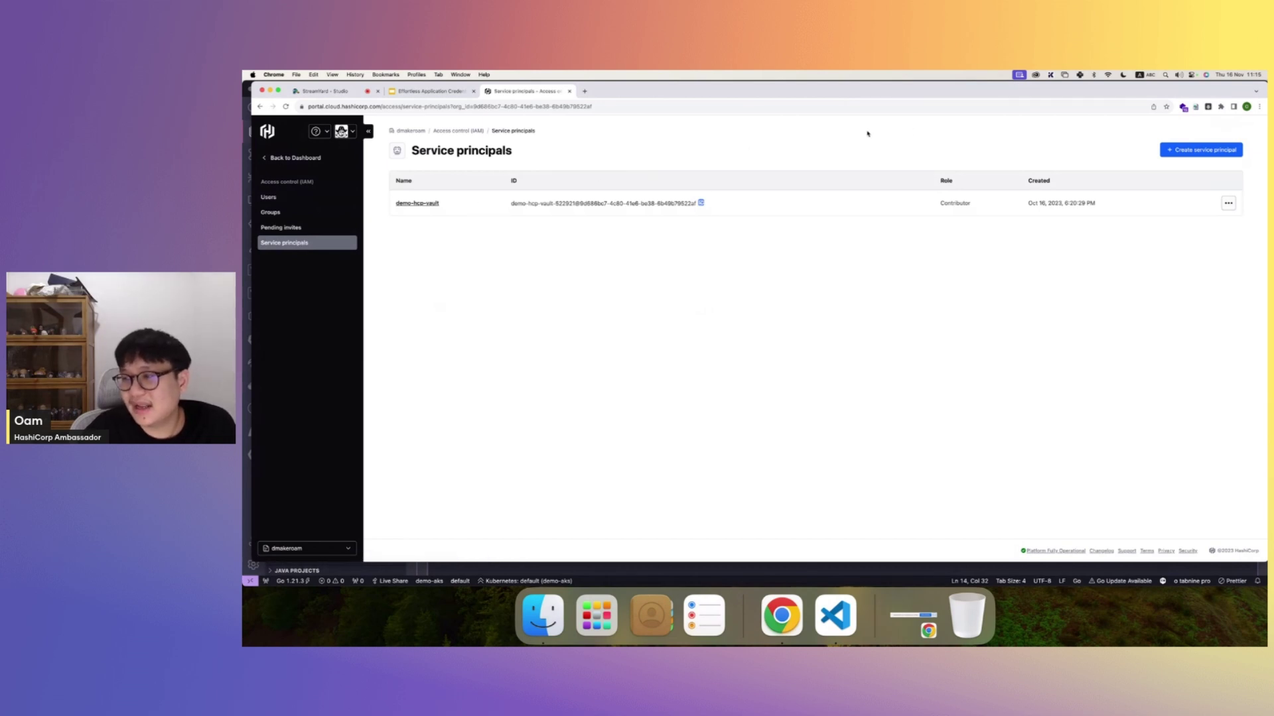
{"action": "left_click", "coordinate": [1206, 150]}
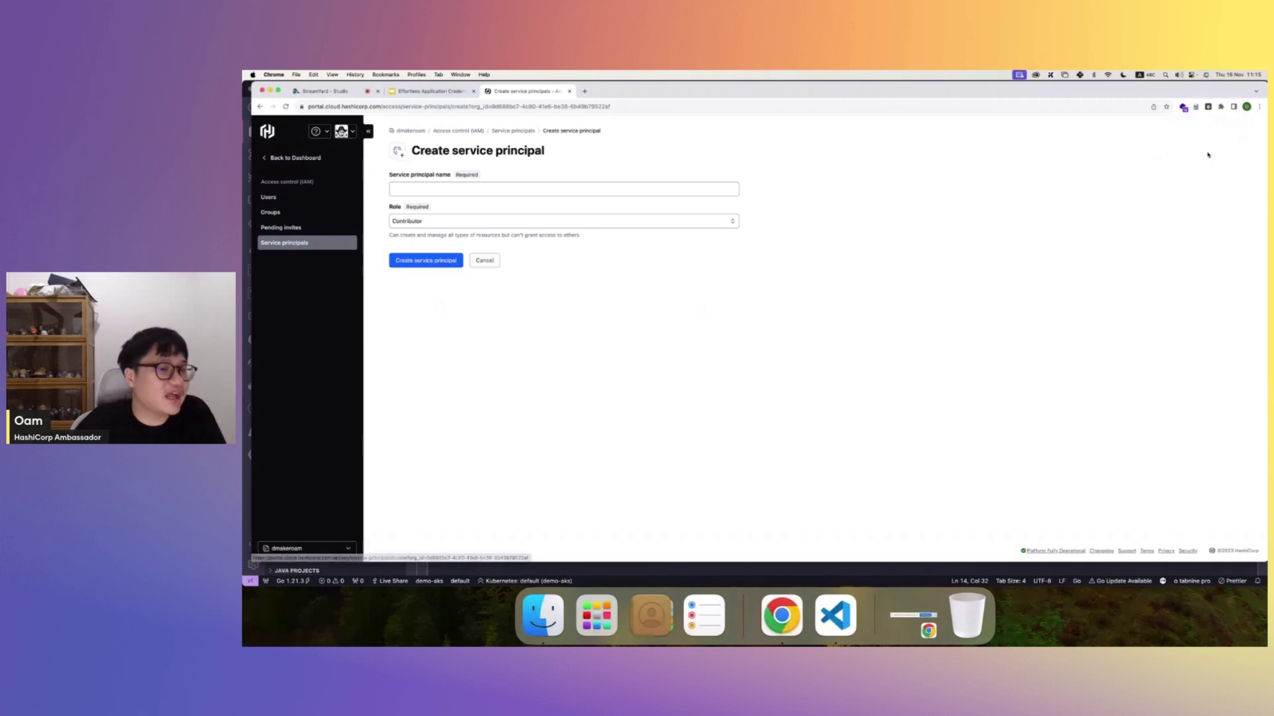
- Name the service principal 'demo', give it the Contributor role, and create it
{"action": "left_click", "coordinate": [609, 186]}
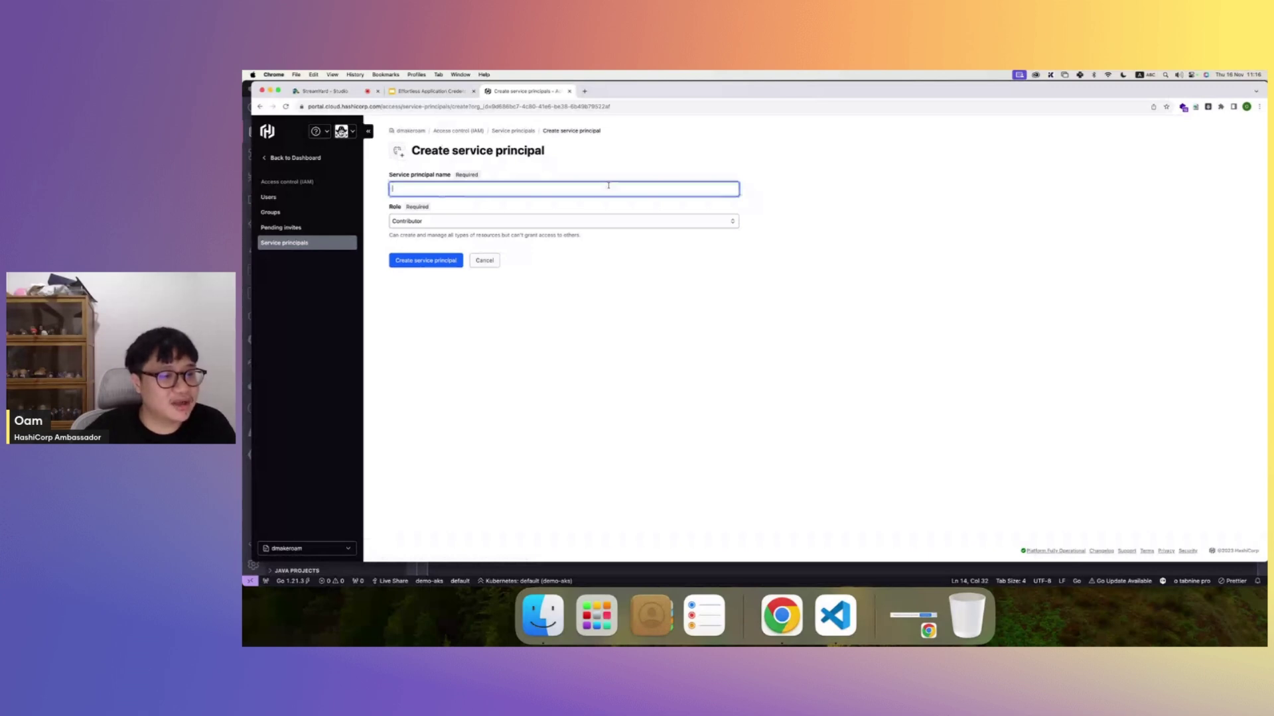
{"action": "type", "text": "demo"}
{"action": "left_click", "coordinate": [487, 230]}
{"action": "left_click", "coordinate": [487, 224]}
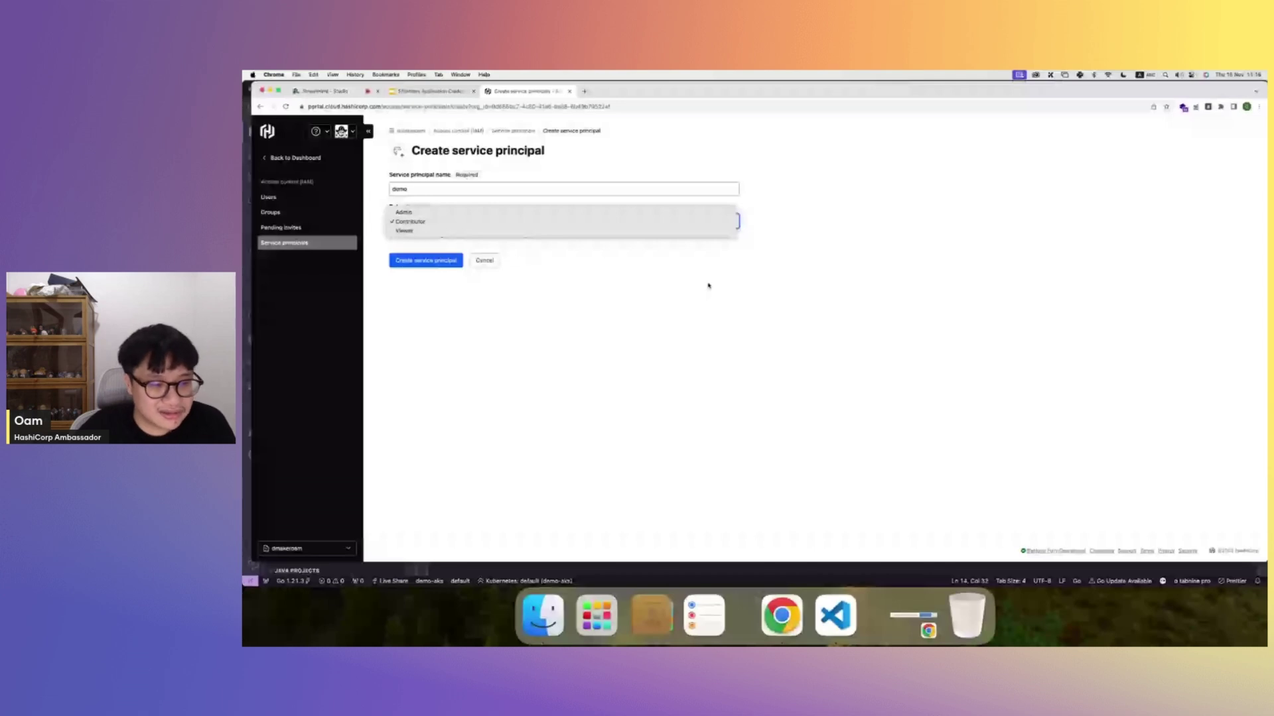
{"action": "left_click", "coordinate": [708, 285]}
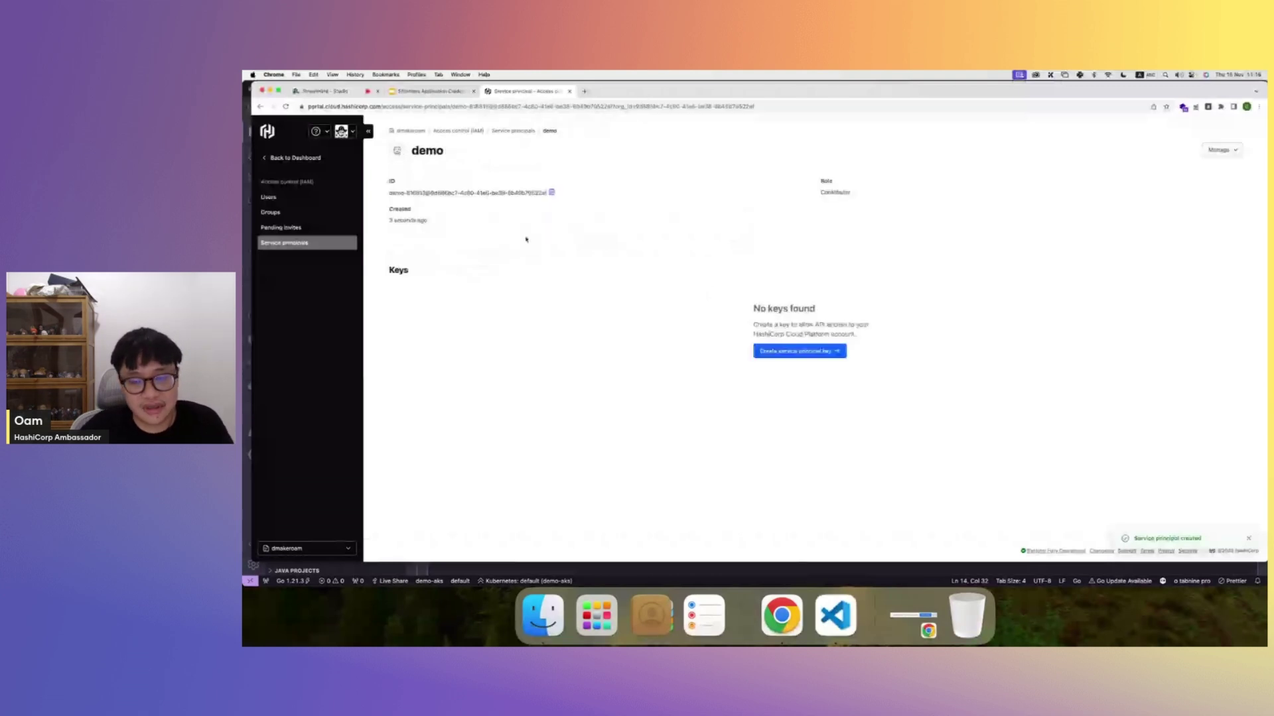
{"action": "left_click", "coordinate": [801, 353]}
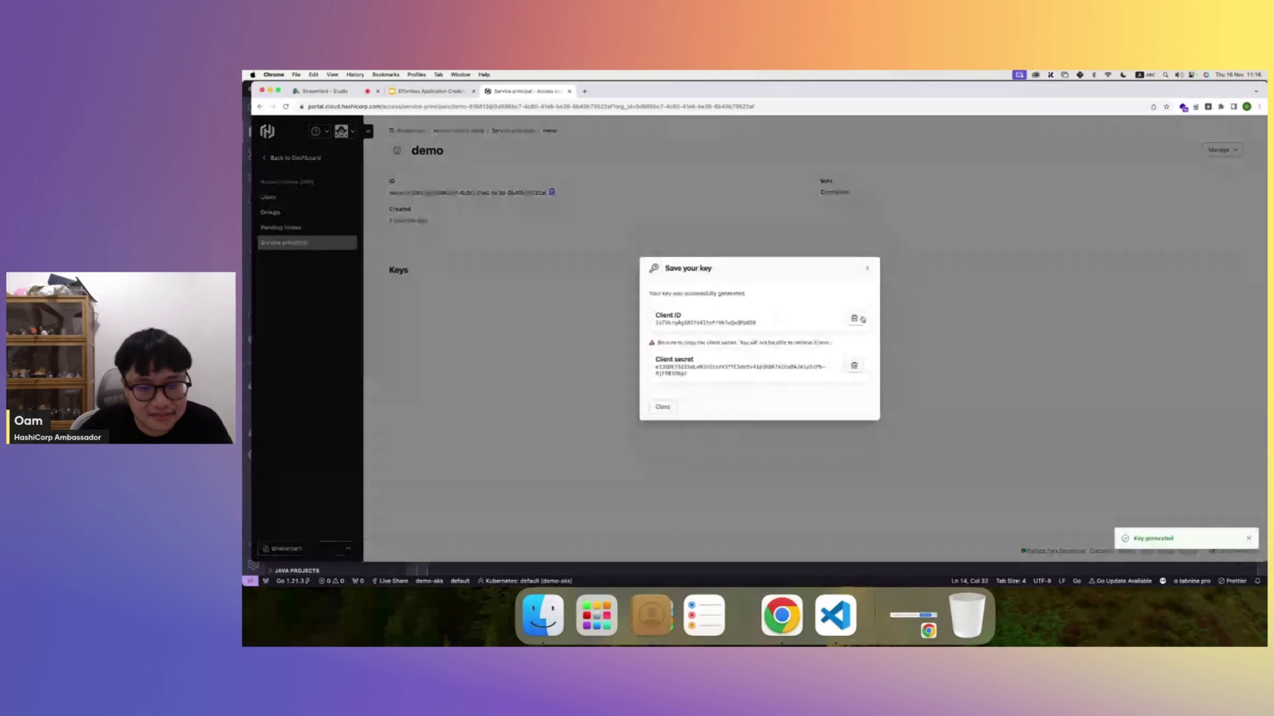
- Paste the new client ID and client secret into lines 15 and 16 of main.go and save
{"action": "key", "text": "super+Tab"}
{"action": "double_click", "coordinate": [749, 307]}
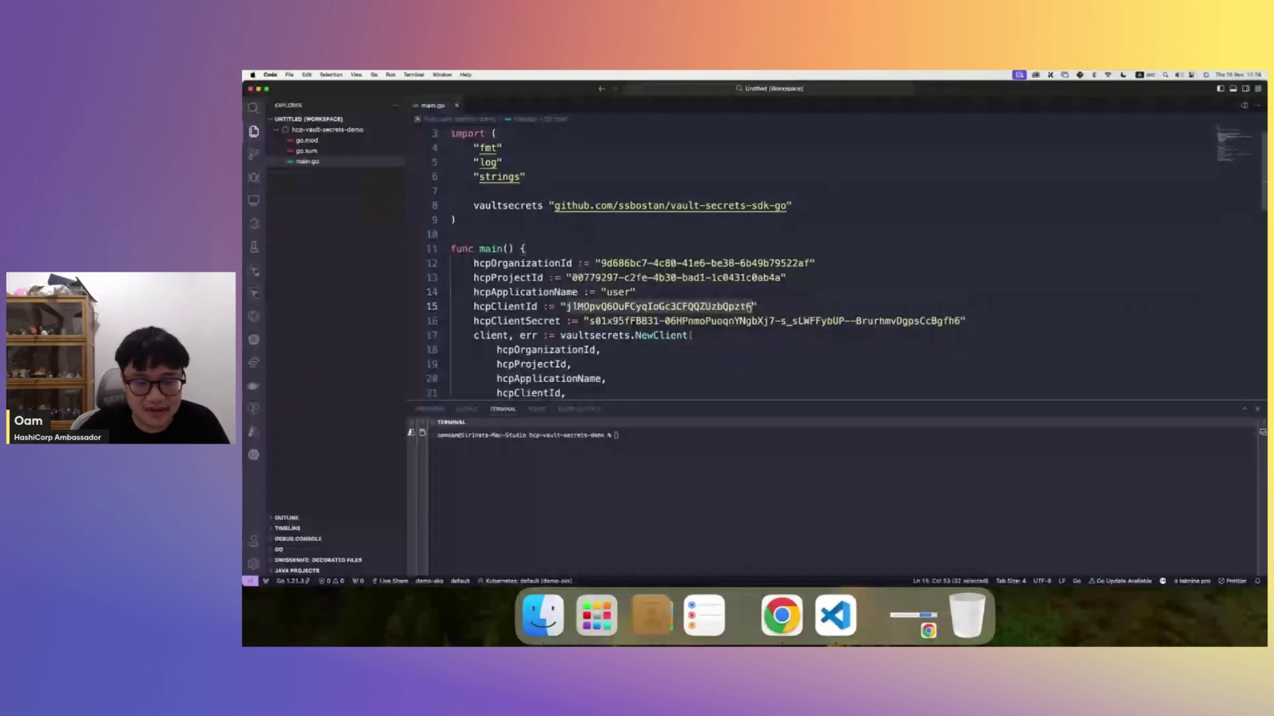
{"action": "key", "text": "super+v"}
{"action": "key", "text": "super+Tab"}
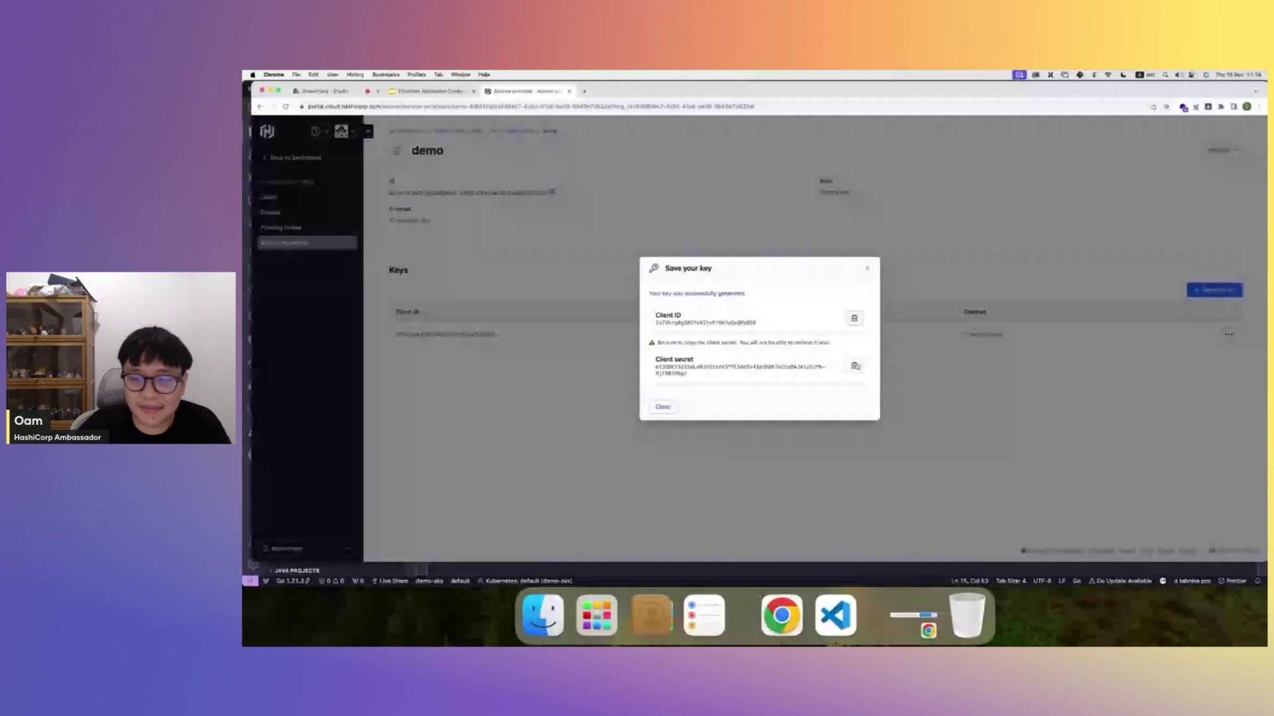
{"action": "key", "text": "super+Tab"}
{"action": "left_click_drag", "start_coordinate": [963, 321], "coordinate": [587, 321]}
{"action": "key", "text": "super+v"}
{"action": "key", "text": "super+s"}
- Scroll through main.go, then dismiss the generated key details dialog in HCP
{"action": "scroll", "coordinate": [593, 296], "scroll_direction": "down", "scroll_amount": 2}
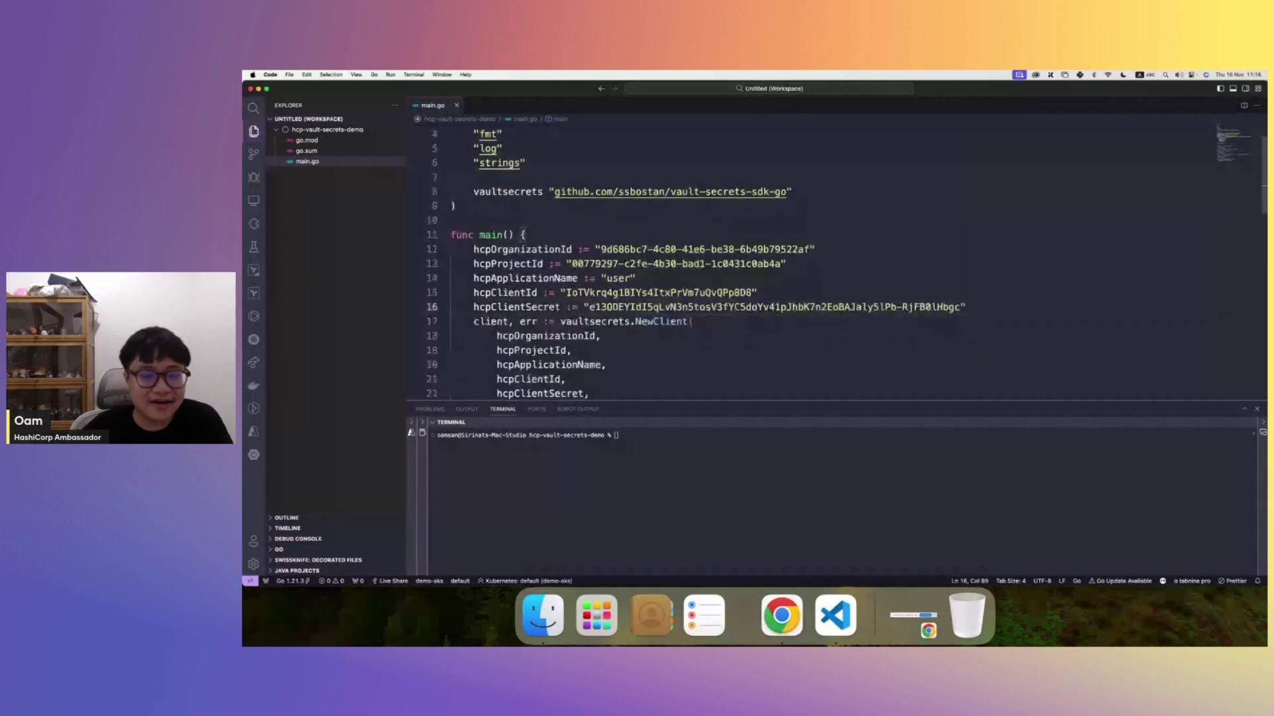
{"action": "scroll", "coordinate": [591, 290], "scroll_direction": "down", "scroll_amount": 5}
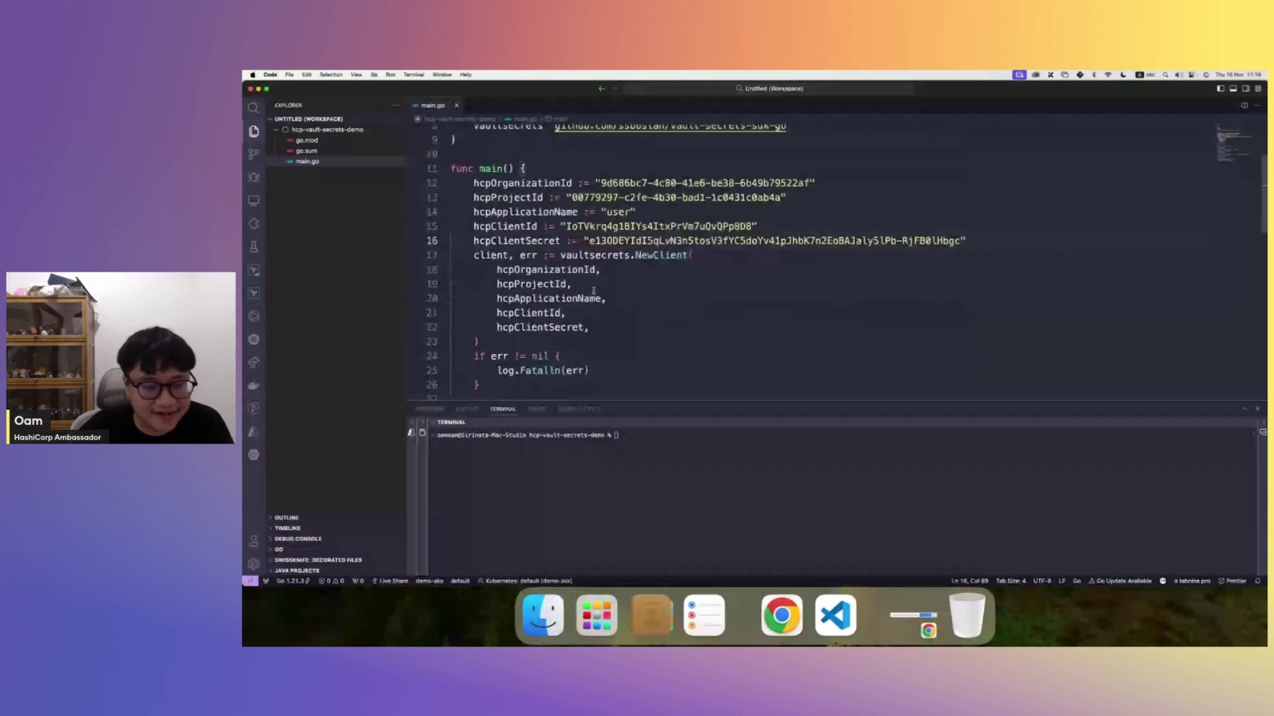
{"action": "left_click_drag", "start_coordinate": [733, 402], "coordinate": [733, 447]}
{"action": "left_click", "coordinate": [696, 351]}
{"action": "scroll", "coordinate": [696, 345], "scroll_direction": "up", "scroll_amount": 3}
{"action": "scroll", "coordinate": [697, 345], "scroll_direction": "down", "scroll_amount": 1}
{"action": "key", "text": "super+Tab"}
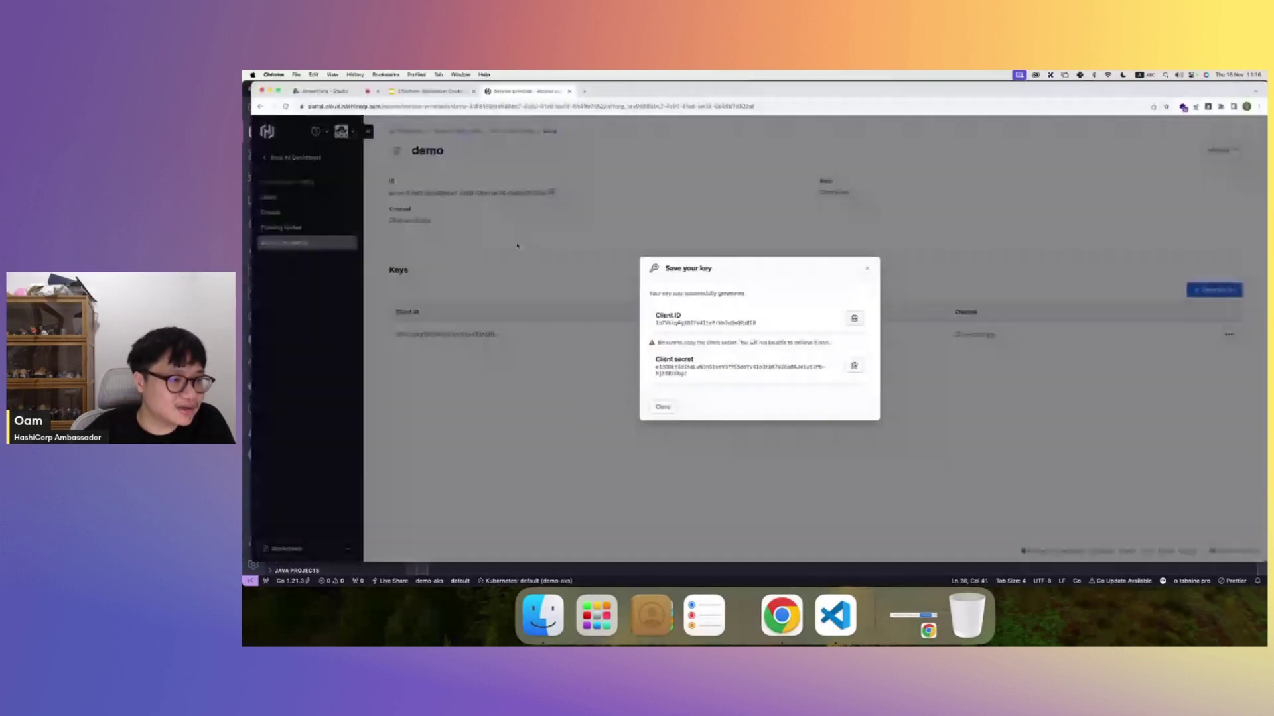
{"action": "left_click", "coordinate": [517, 246]}
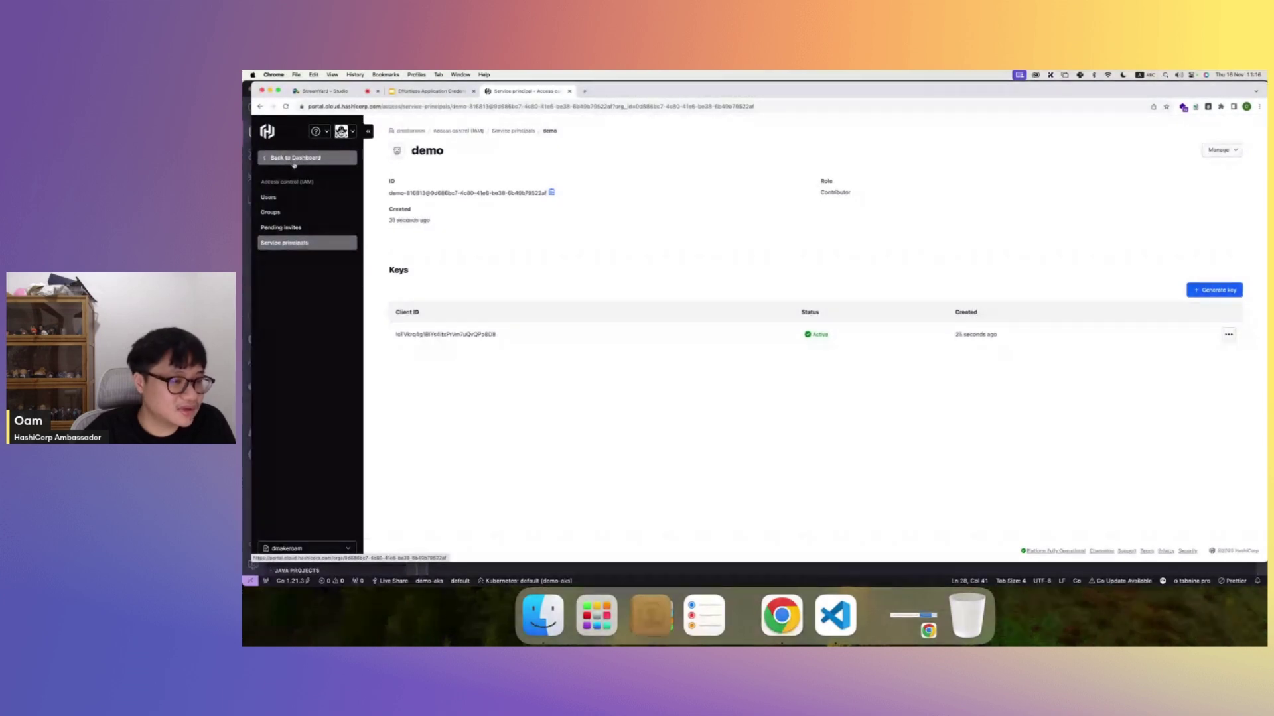
- Browse from the organization dashboard through the project's Vault Secrets to the user app's secrets
{"action": "left_click", "coordinate": [295, 157]}
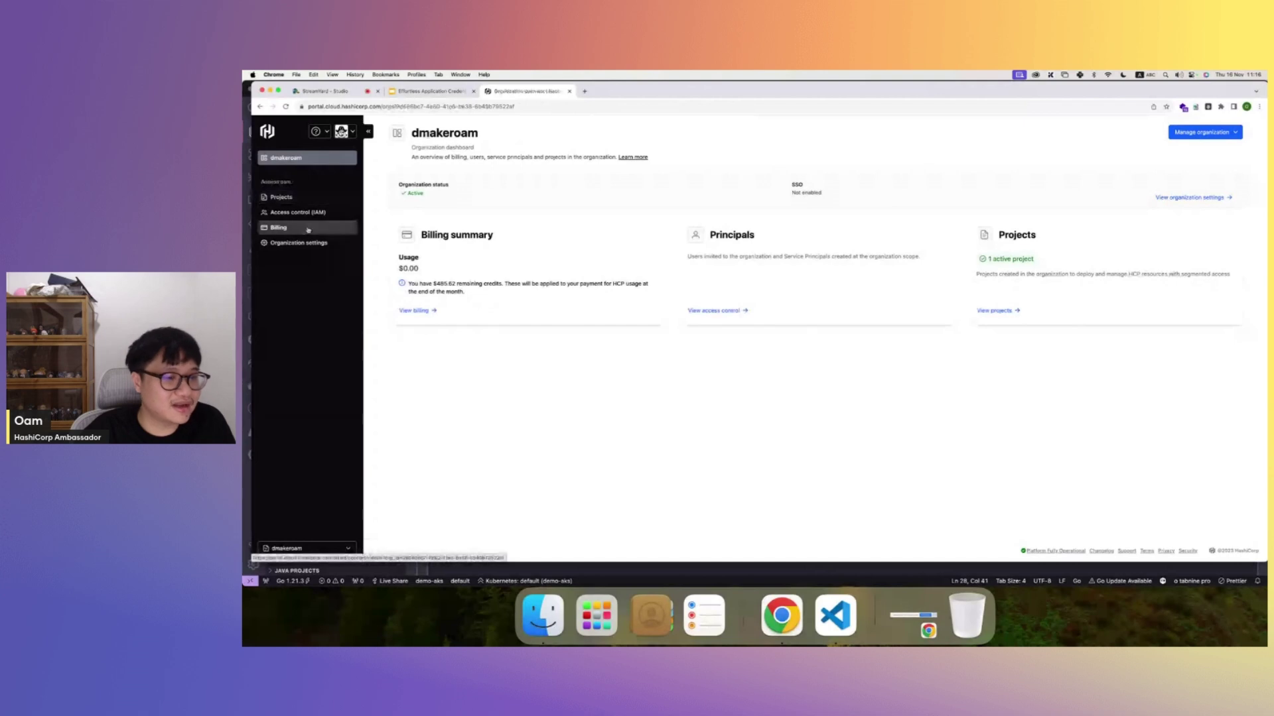
{"action": "left_click", "coordinate": [311, 198]}
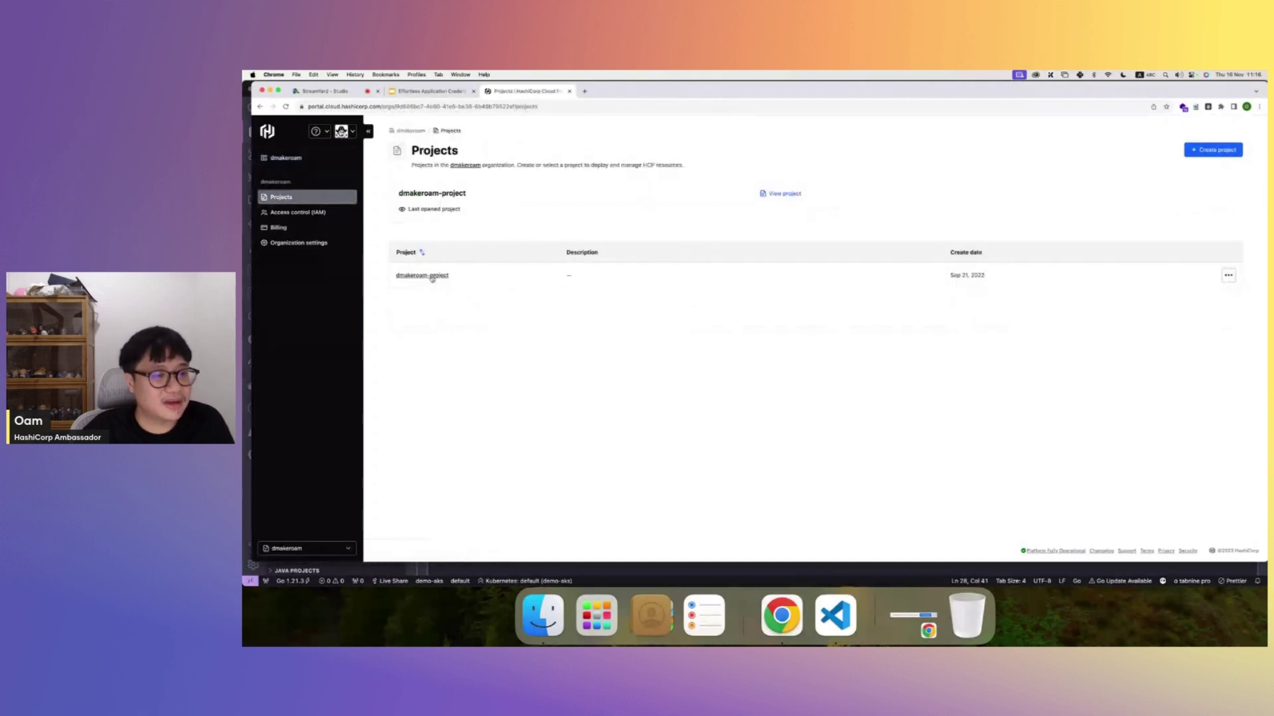
{"action": "left_click", "coordinate": [431, 278]}
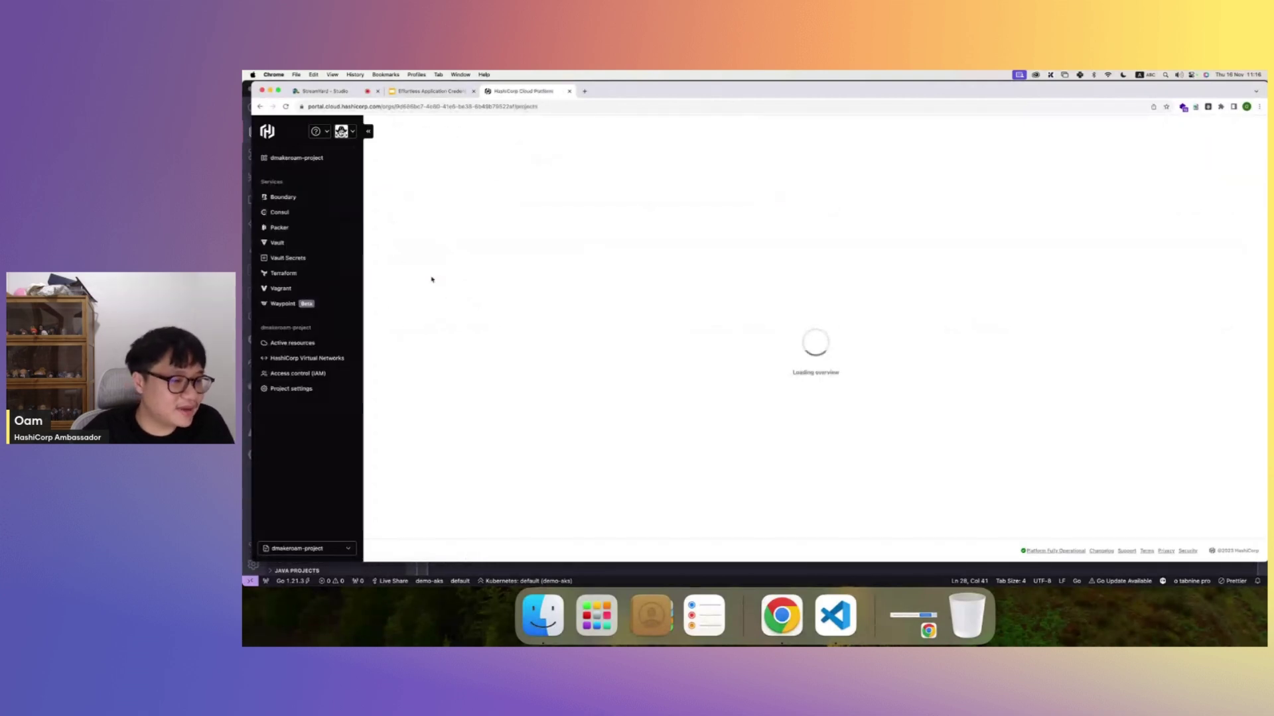
{"action": "left_click", "coordinate": [339, 261]}
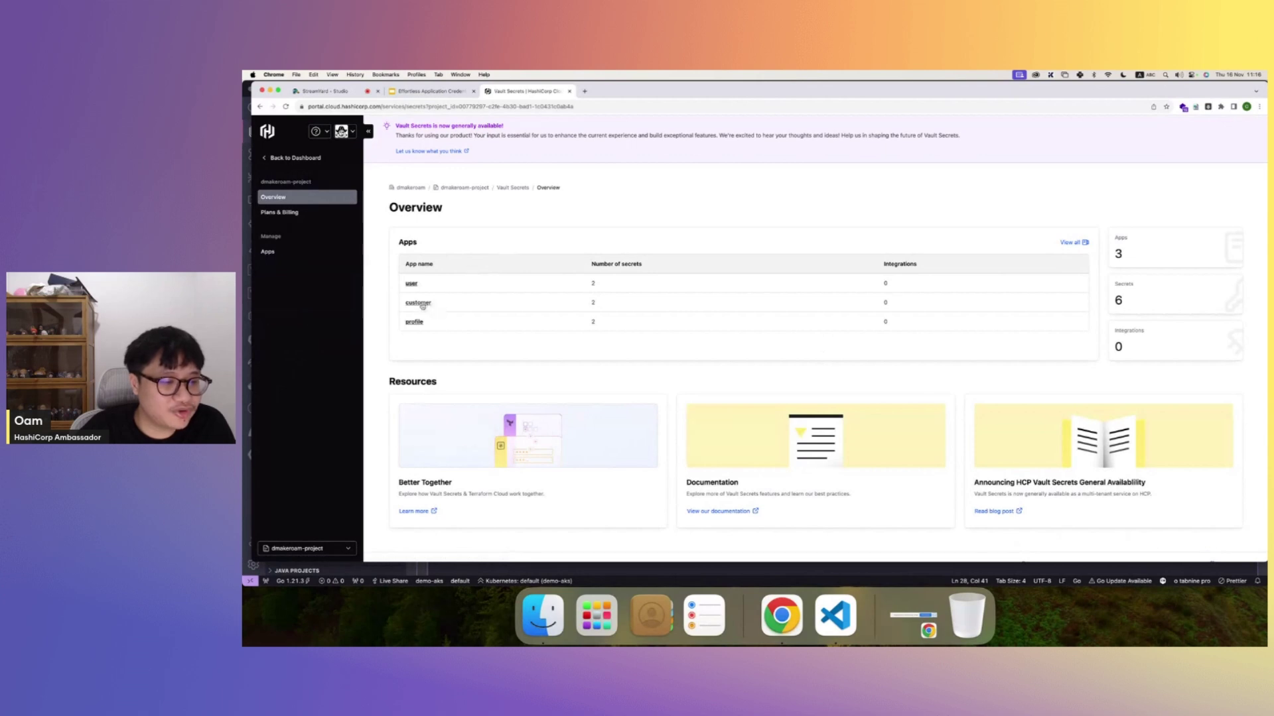
{"action": "left_click", "coordinate": [411, 283]}
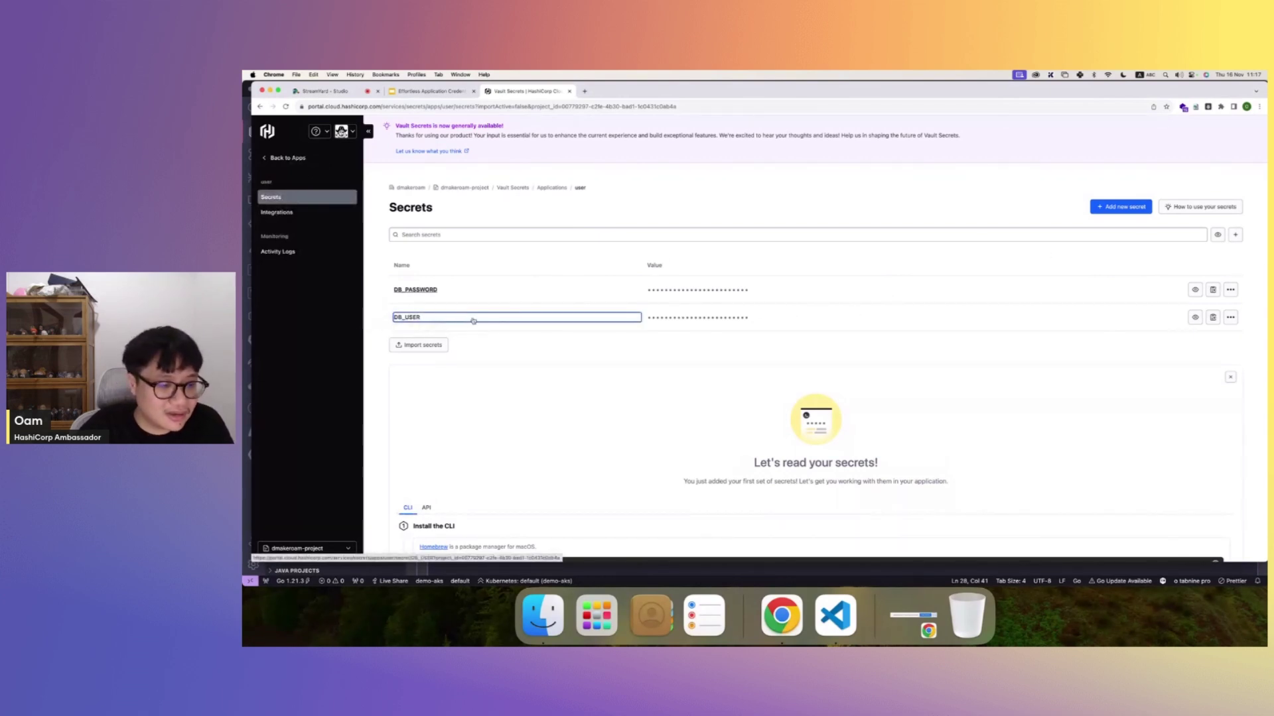
{"action": "key", "text": "super+Tab"}
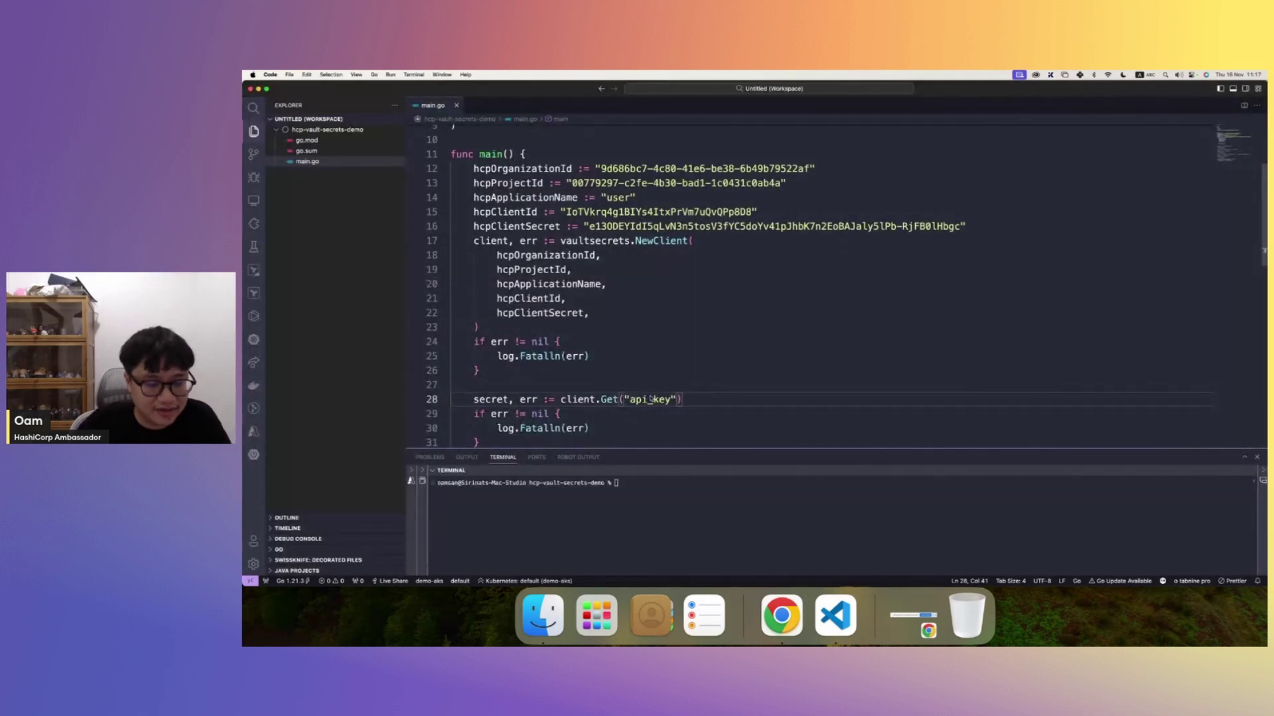
{"action": "double_click", "coordinate": [650, 399]}
- Replace "api_key" with "db_user" in the client.Get call on line 28
{"action": "type", "text": "dv"}
{"action": "key", "text": "BackSpace"}
{"action": "type", "text": "b"}
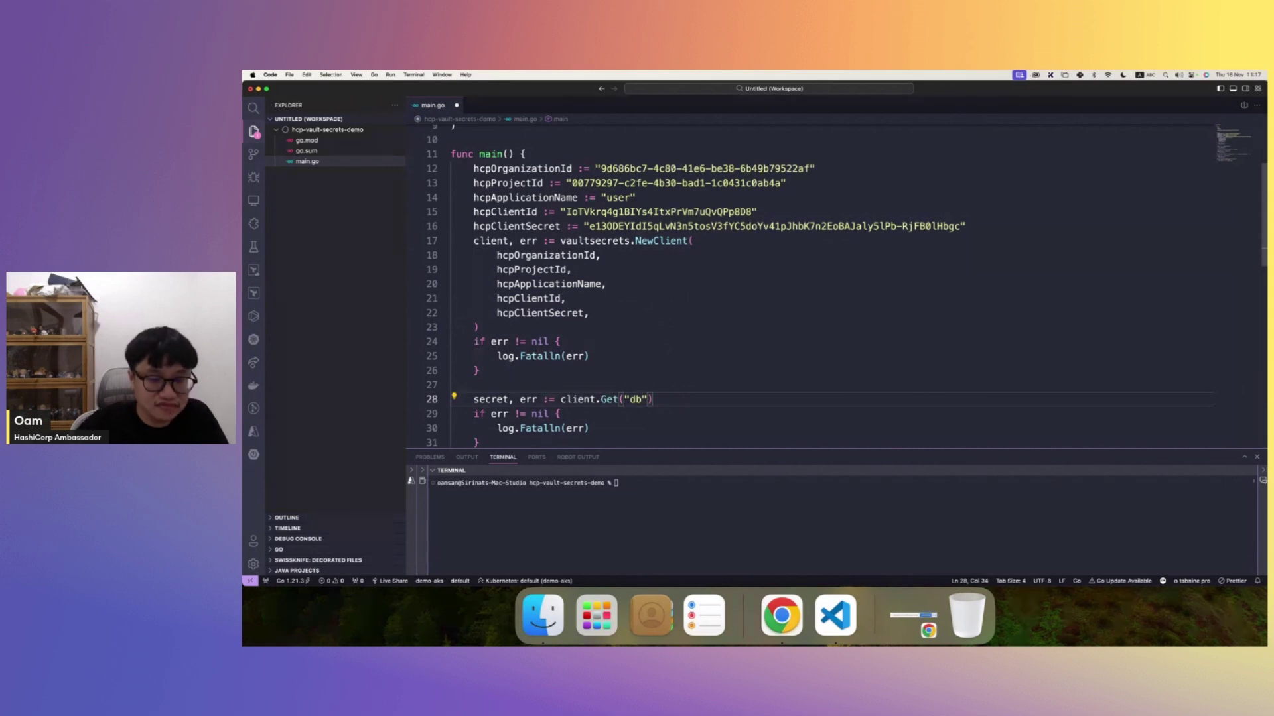
{"action": "type", "text": "_user"}
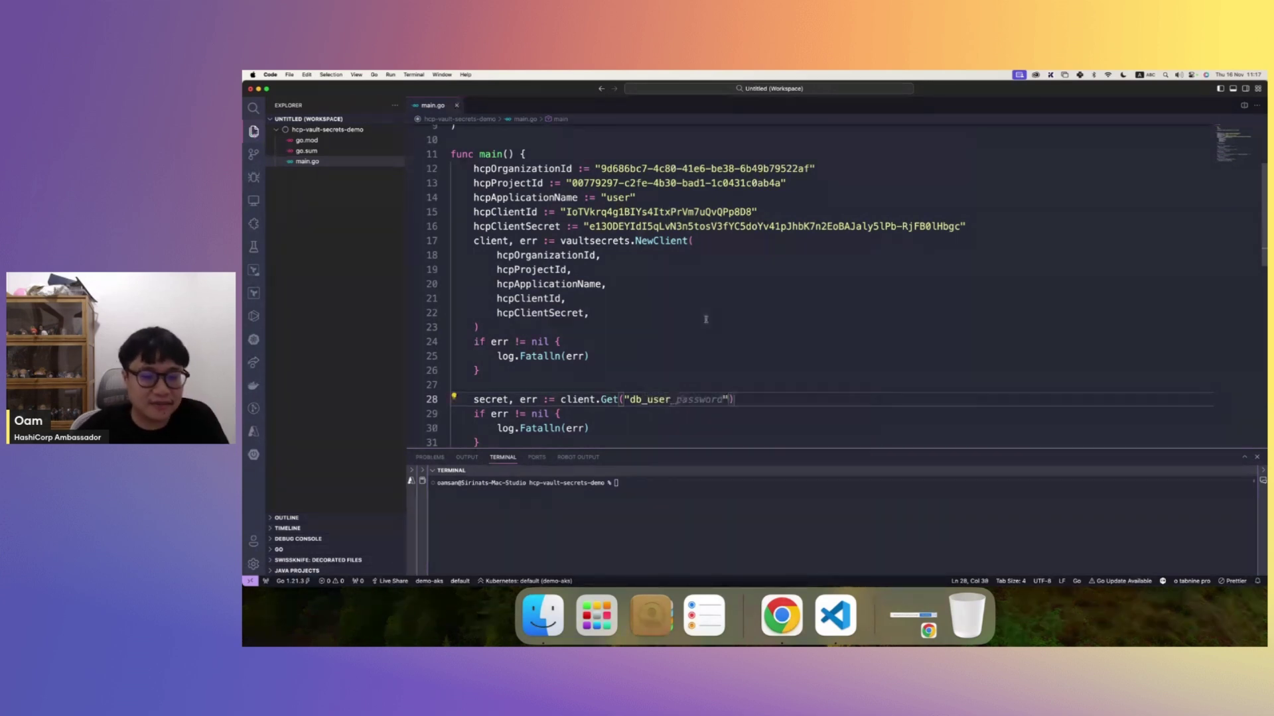
{"action": "scroll", "coordinate": [690, 302], "scroll_direction": "down", "scroll_amount": 2}
{"action": "left_click", "coordinate": [674, 284]}
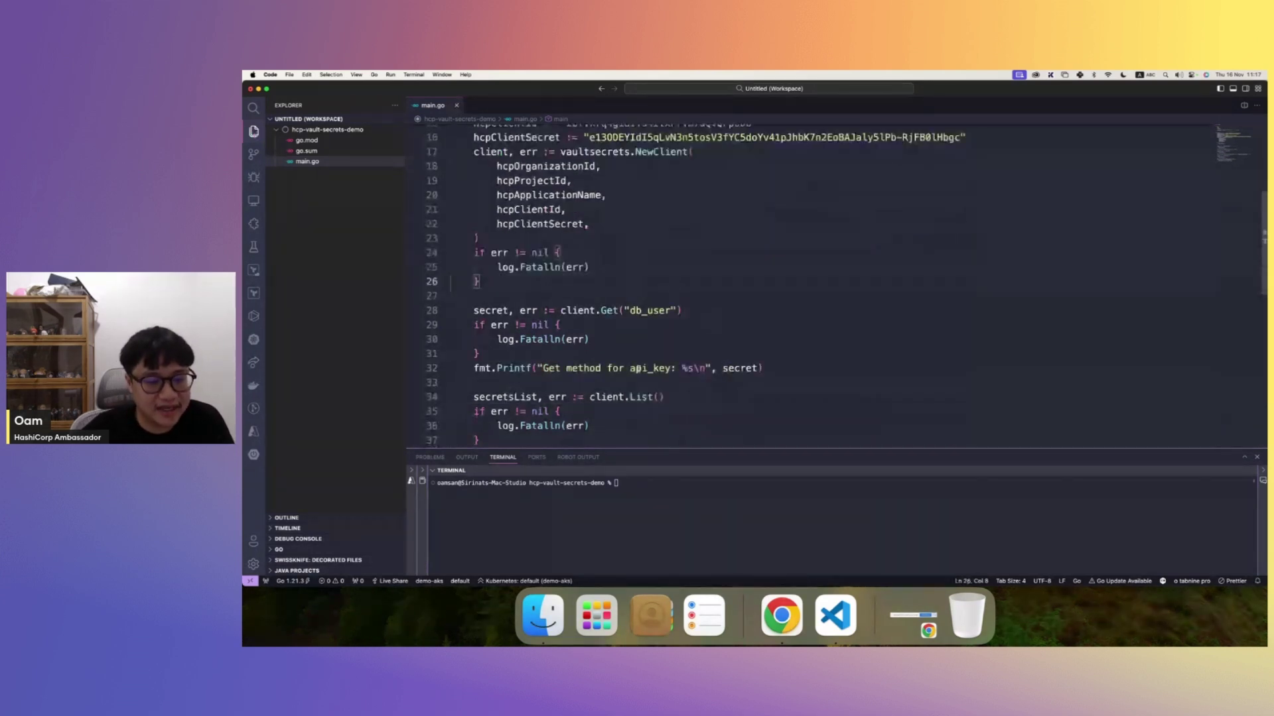
- Change the Printf label on line 32 from api_key to db_user
{"action": "scroll", "coordinate": [631, 369], "scroll_direction": "down", "scroll_amount": 1}
{"action": "scroll", "coordinate": [630, 369], "scroll_direction": "down", "scroll_amount": 1}
{"action": "double_click", "coordinate": [651, 335]}
{"action": "type", "text": "db"}
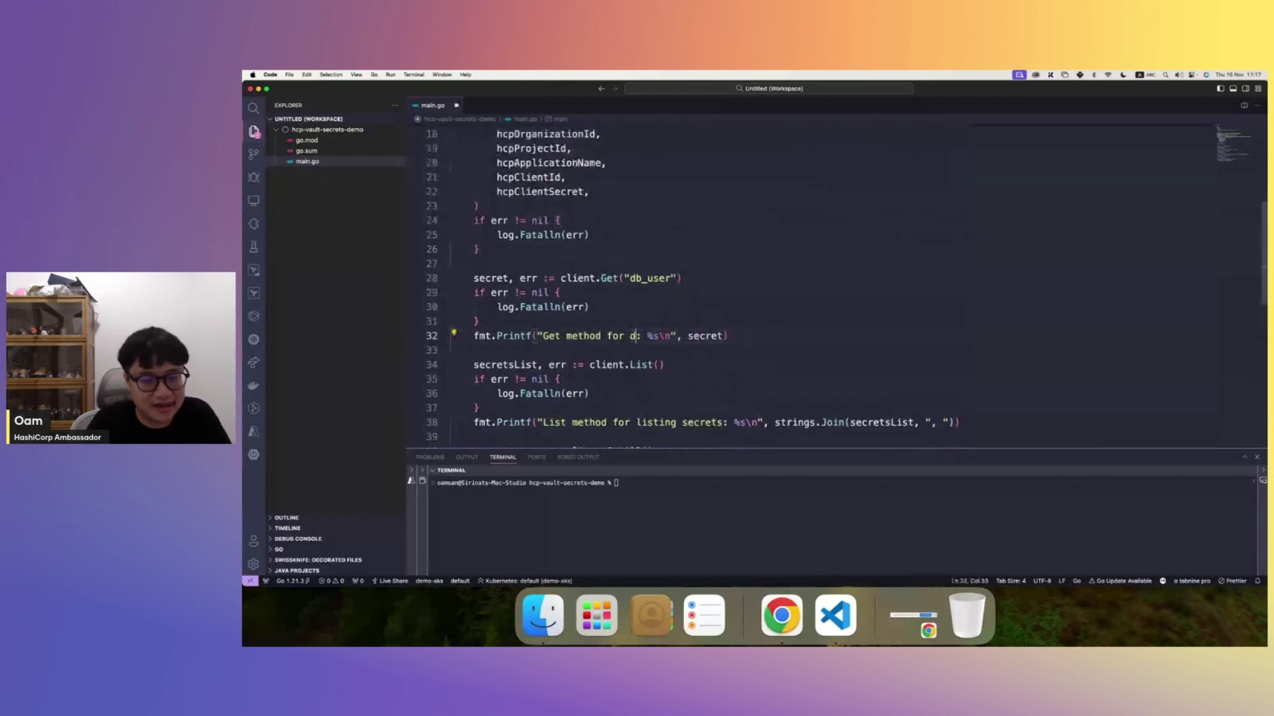
{"action": "type", "text": "_u"}
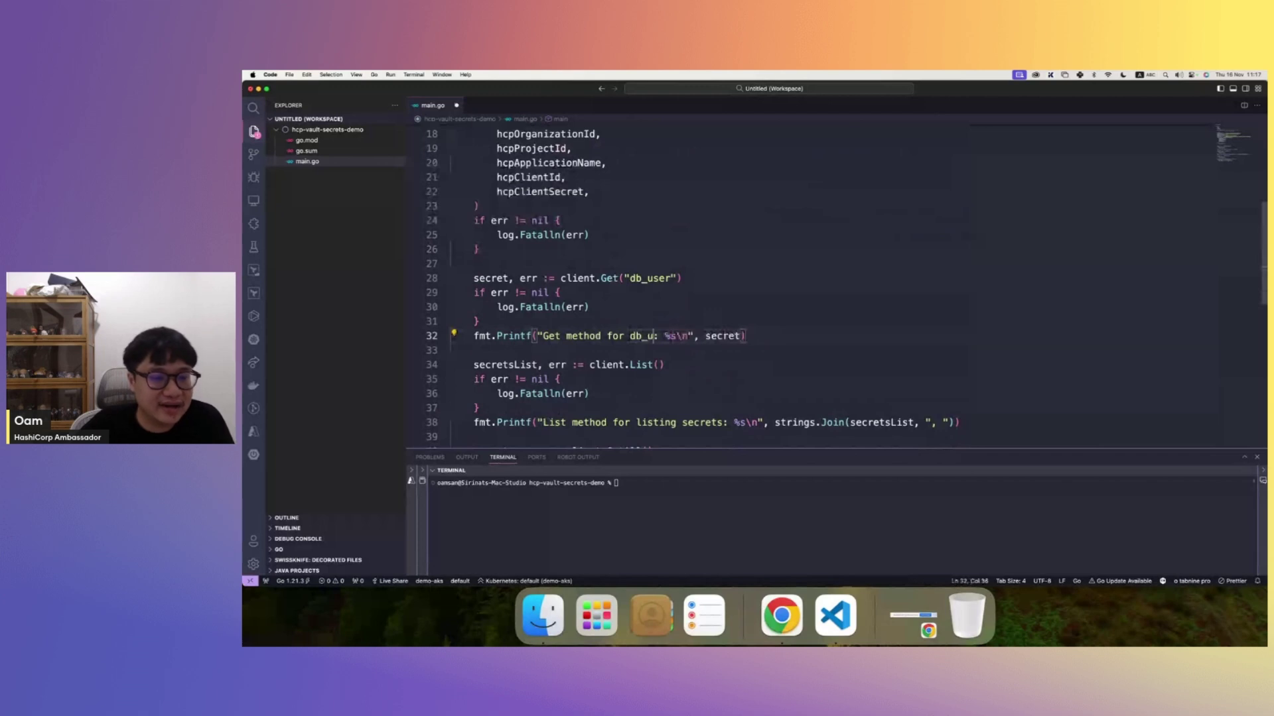
{"action": "type", "text": "ser"}
{"action": "scroll", "coordinate": [630, 369], "scroll_direction": "down", "scroll_amount": 1}
{"action": "scroll", "coordinate": [556, 297], "scroll_direction": "down", "scroll_amount": 2}
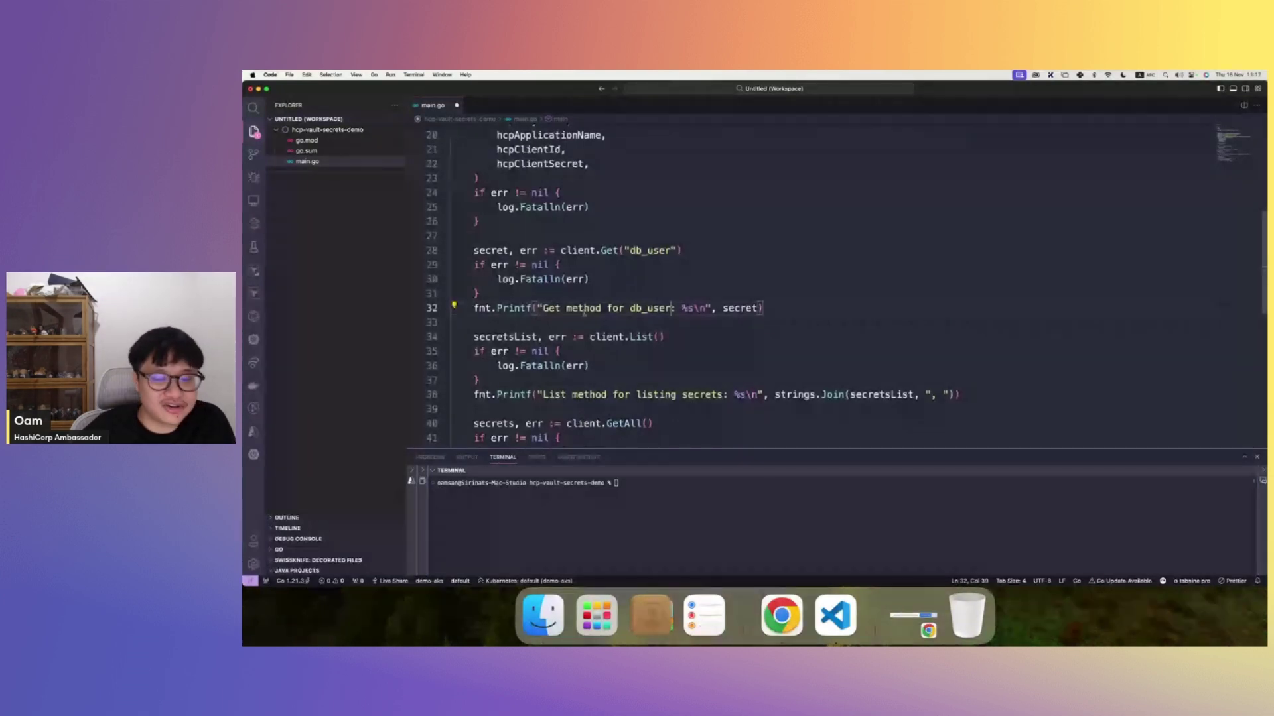
- Cross-check the secret names in HCP, then shrink the terminal and focus it
{"action": "key", "text": "super+Tab"}
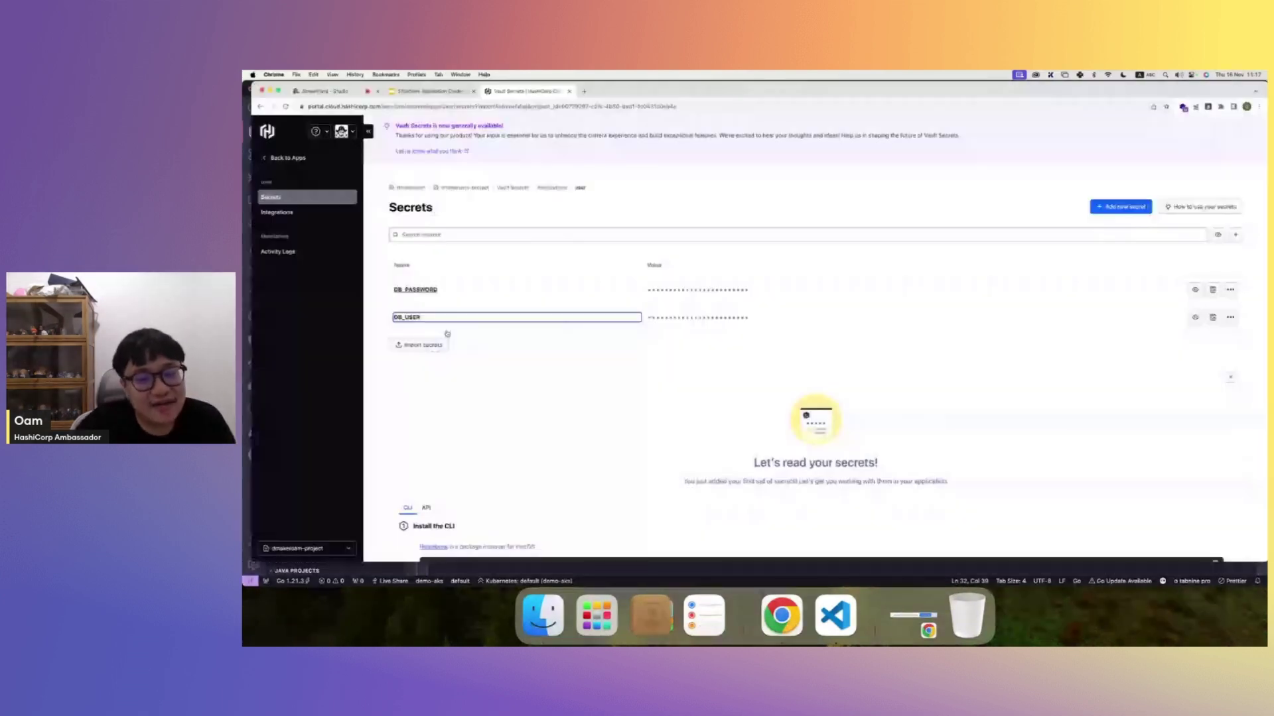
{"action": "key", "text": "super+Tab"}
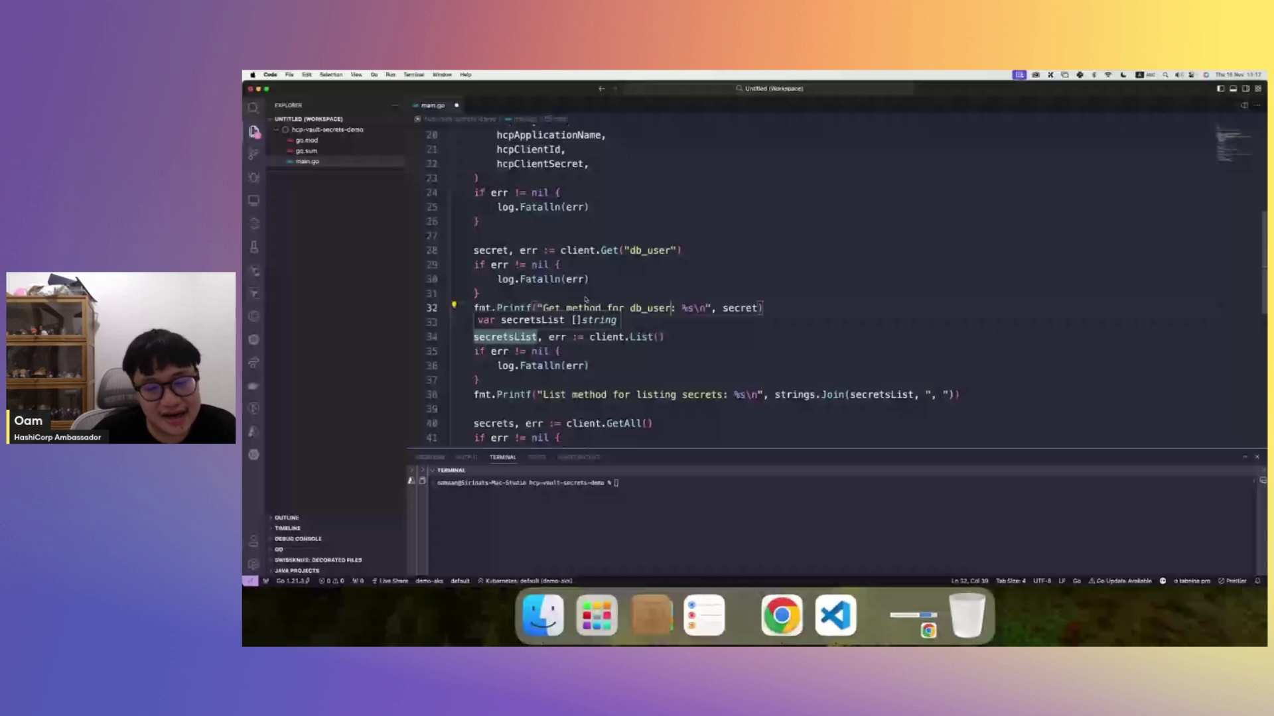
{"action": "left_click", "coordinate": [700, 254]}
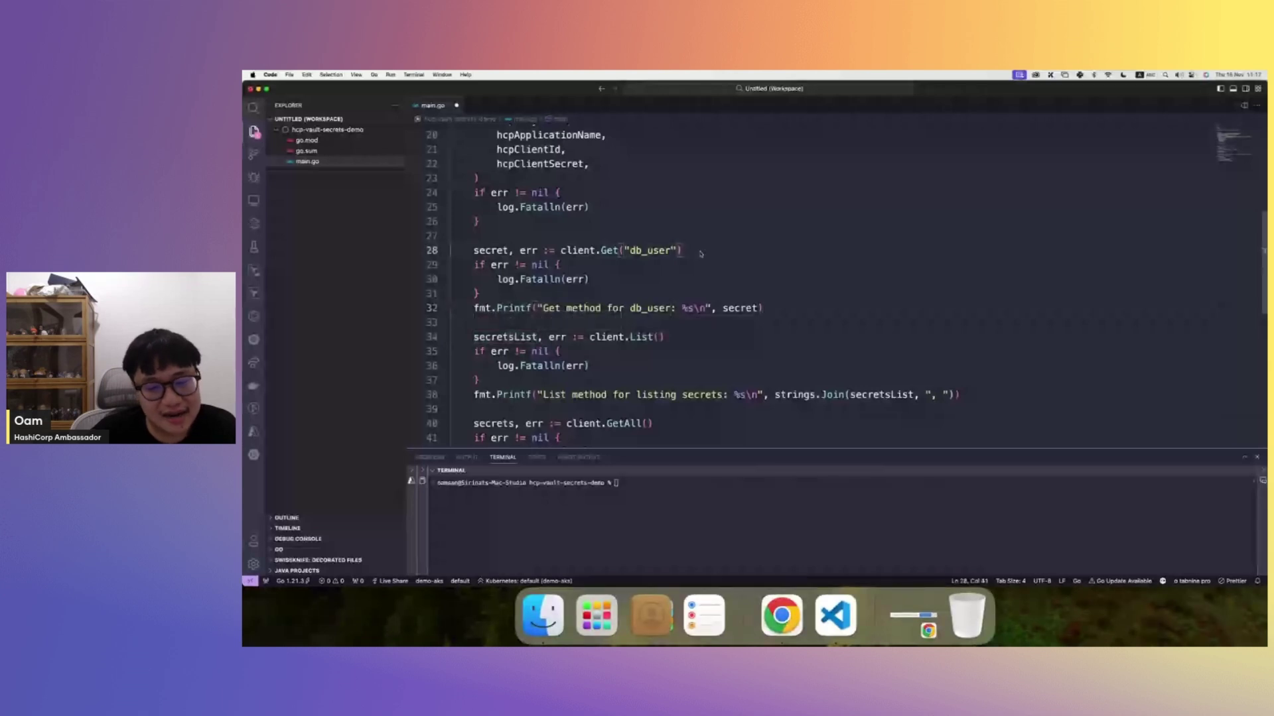
{"action": "scroll", "coordinate": [682, 335], "scroll_direction": "down", "scroll_amount": 3}
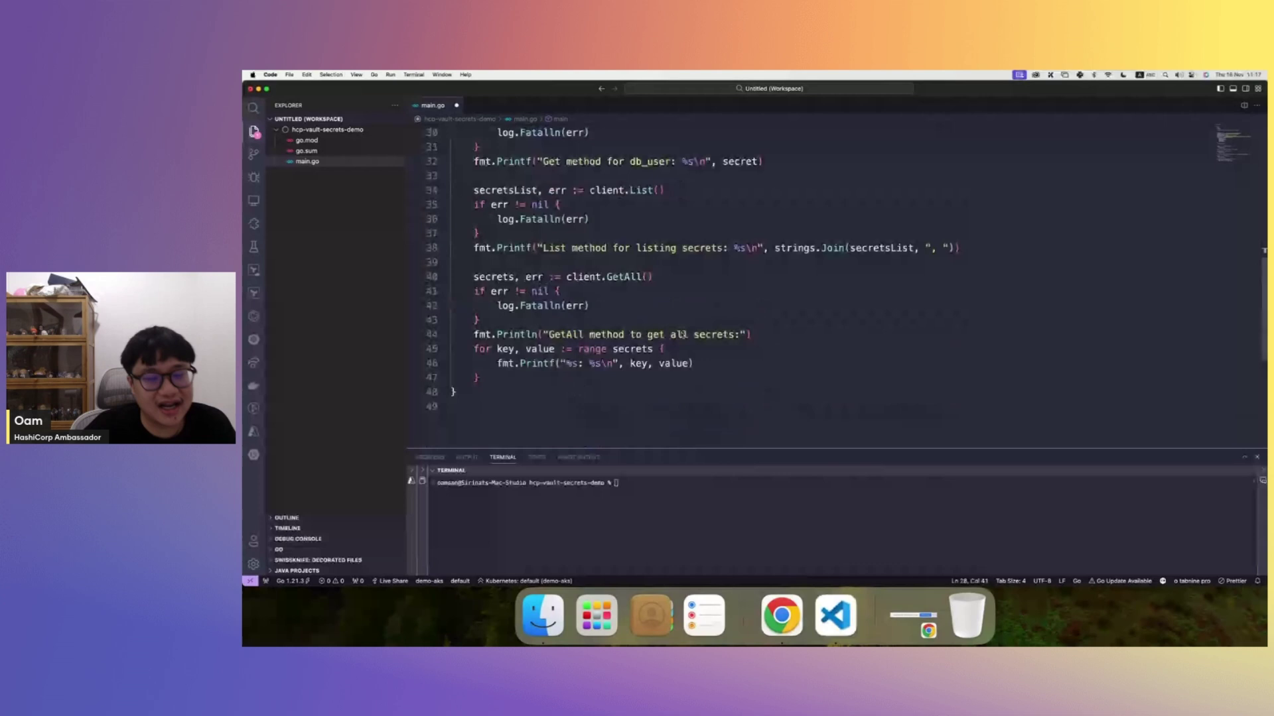
{"action": "scroll", "coordinate": [682, 335], "scroll_direction": "up", "scroll_amount": 2}
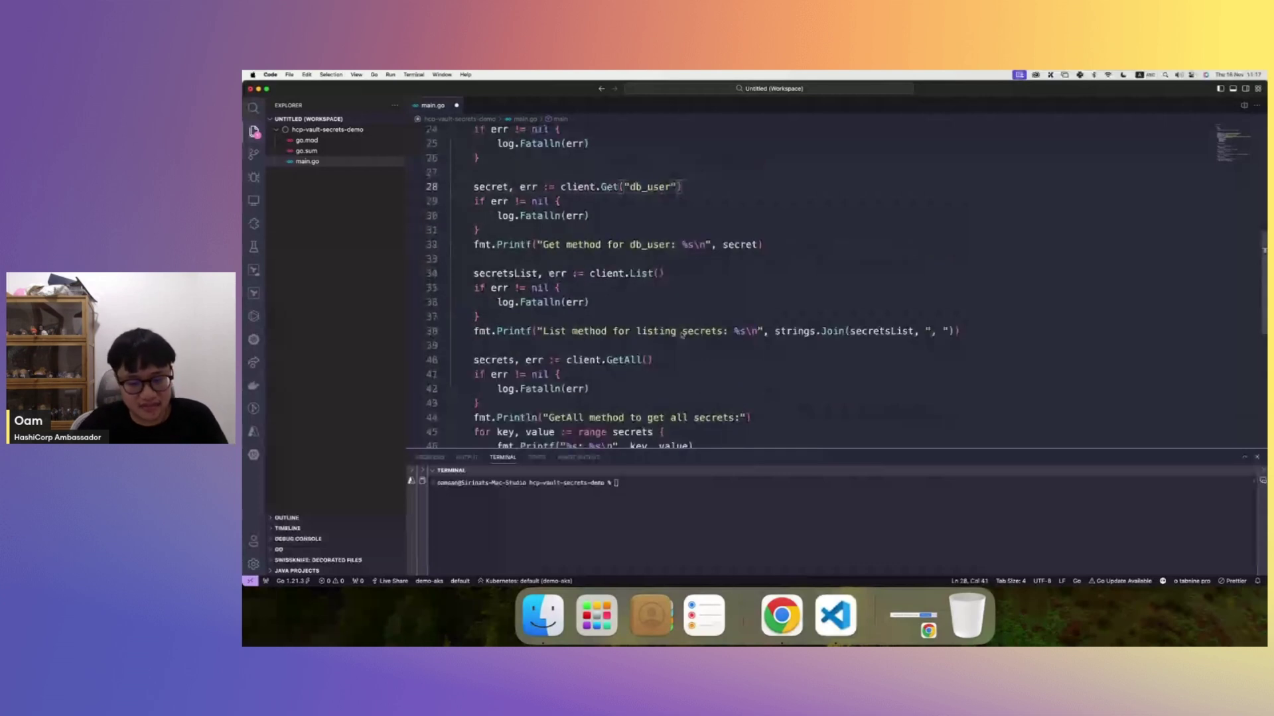
{"action": "scroll", "coordinate": [682, 335], "scroll_direction": "up", "scroll_amount": 1}
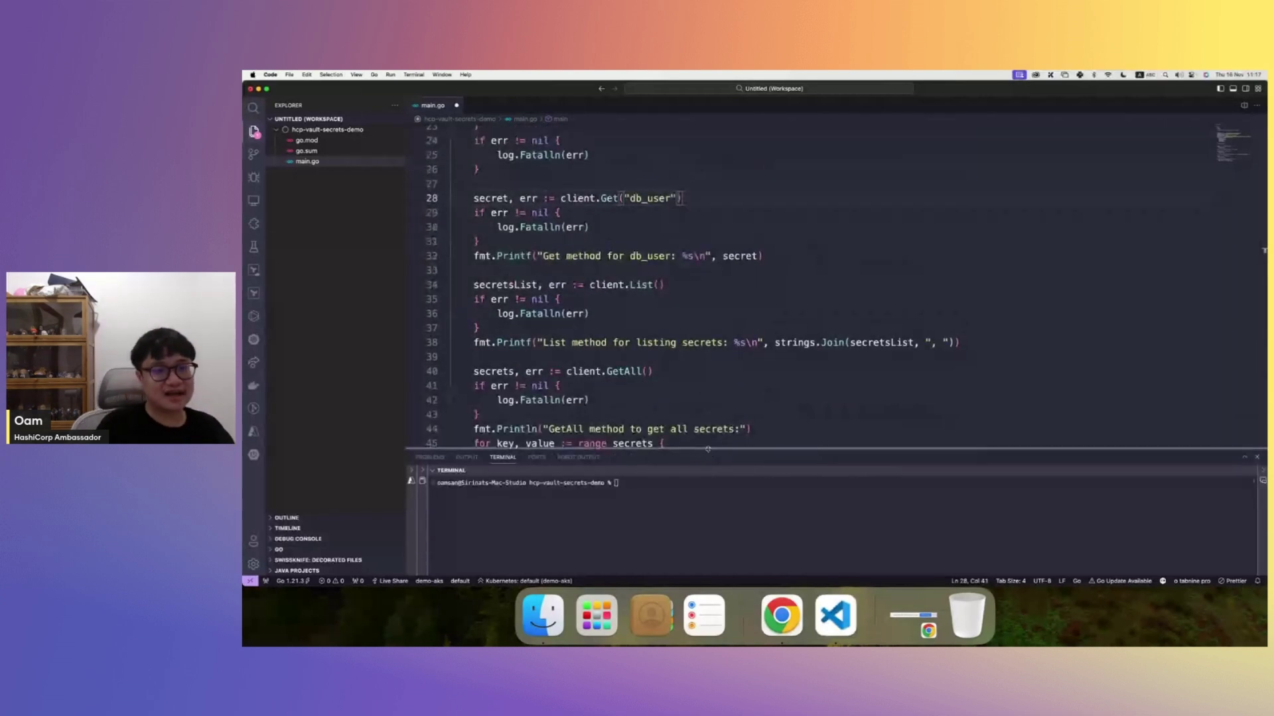
{"action": "left_click_drag", "start_coordinate": [708, 449], "coordinate": [708, 467]}
{"action": "left_click", "coordinate": [664, 511]}
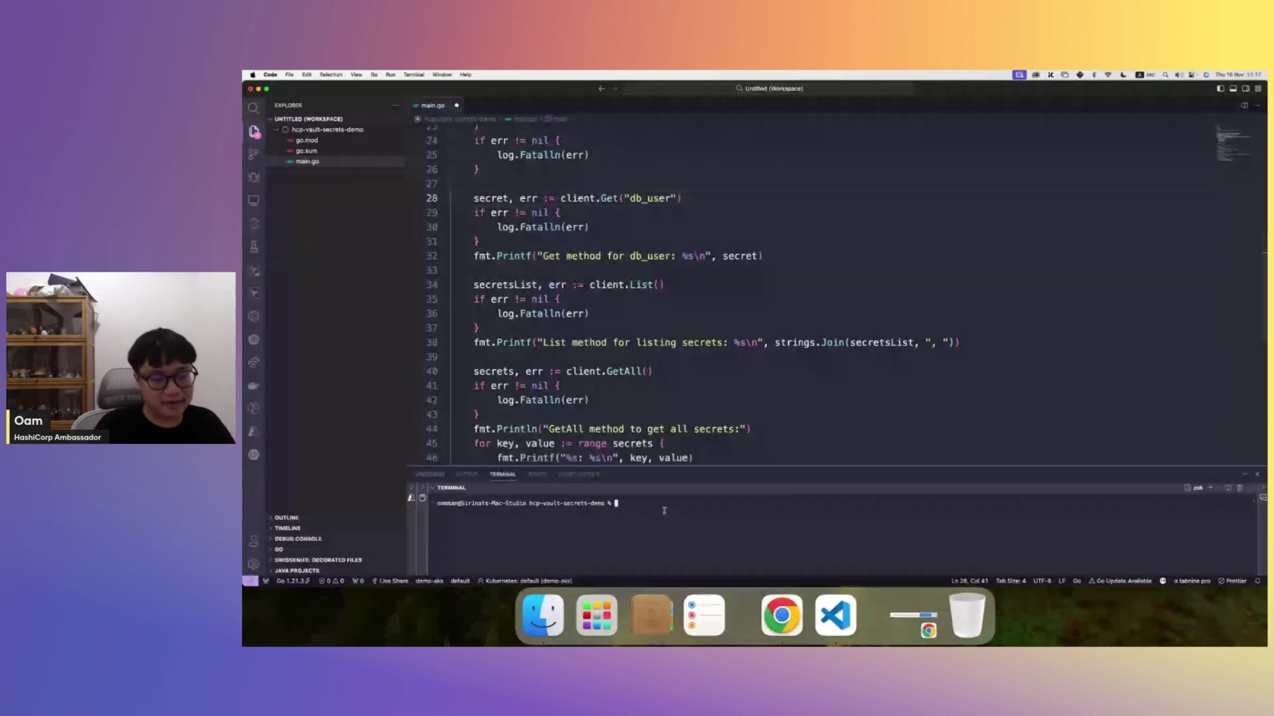
- Run 'go run main.go' and review the printed db_user value plus DB_PASSWORD and DB_USER secrets
{"action": "type", "text": "go"}
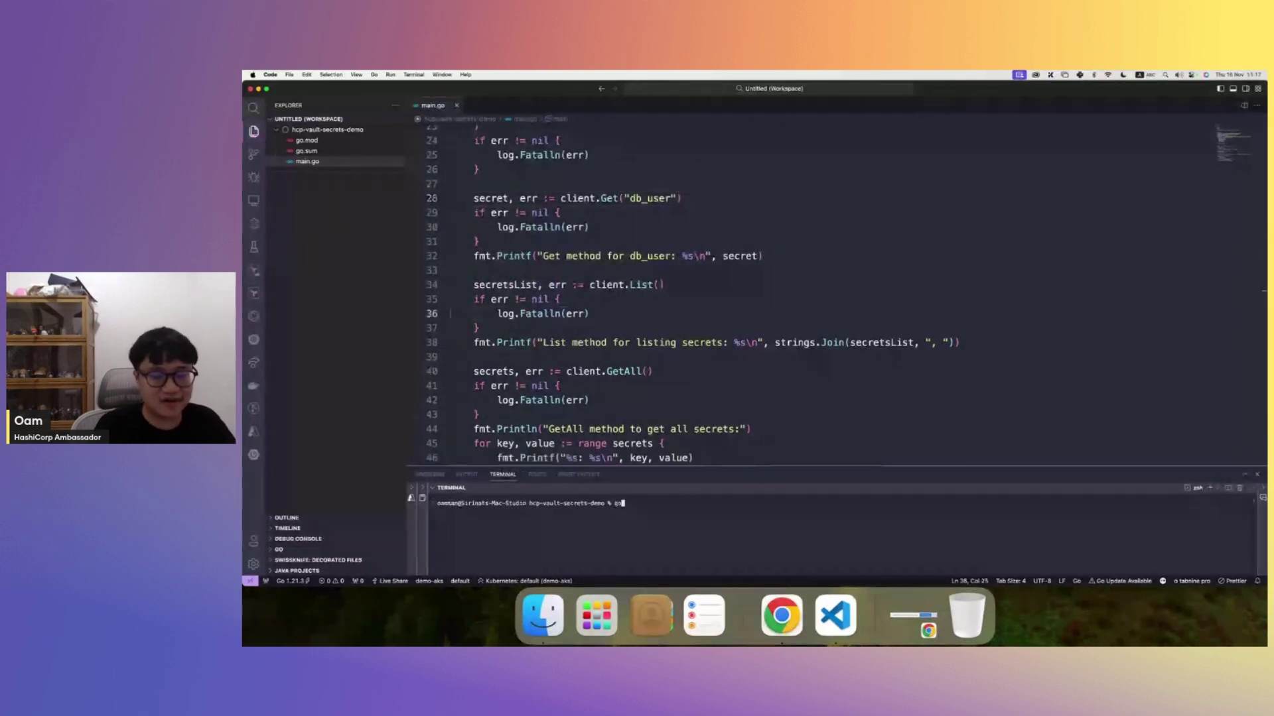
{"action": "type", "text": " run main.go"}
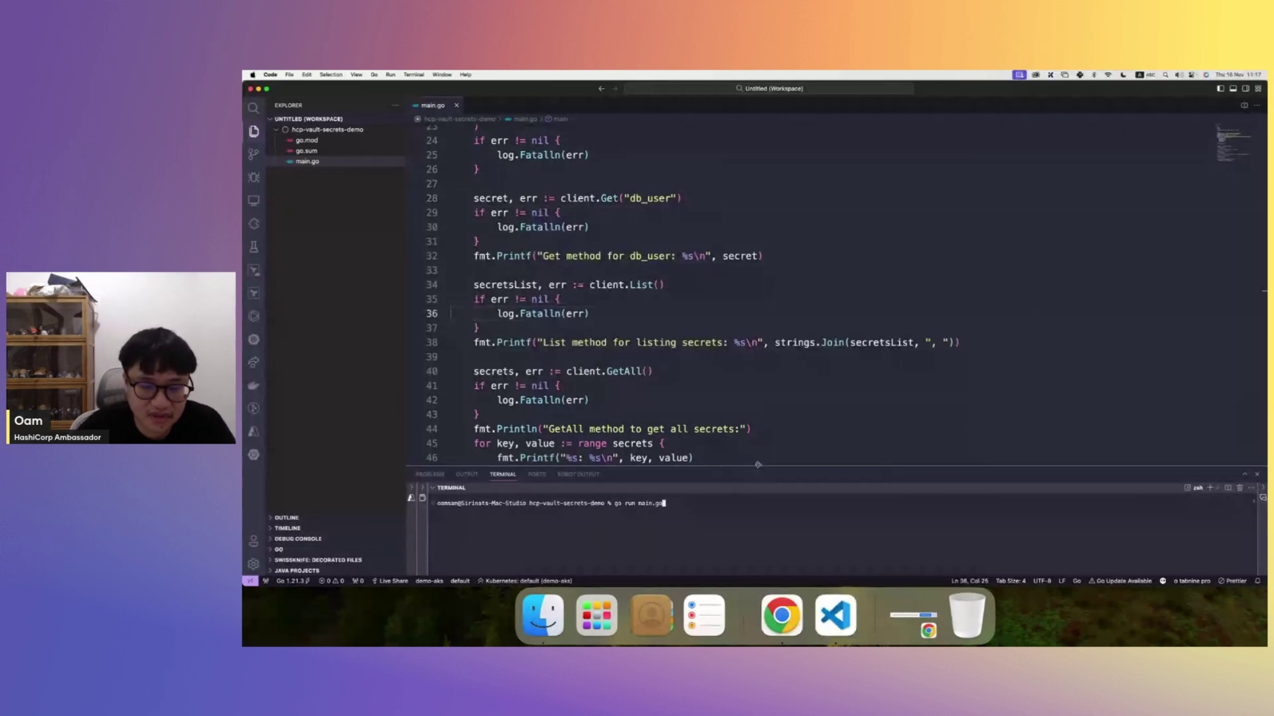
{"action": "left_click_drag", "start_coordinate": [759, 467], "coordinate": [756, 431]}
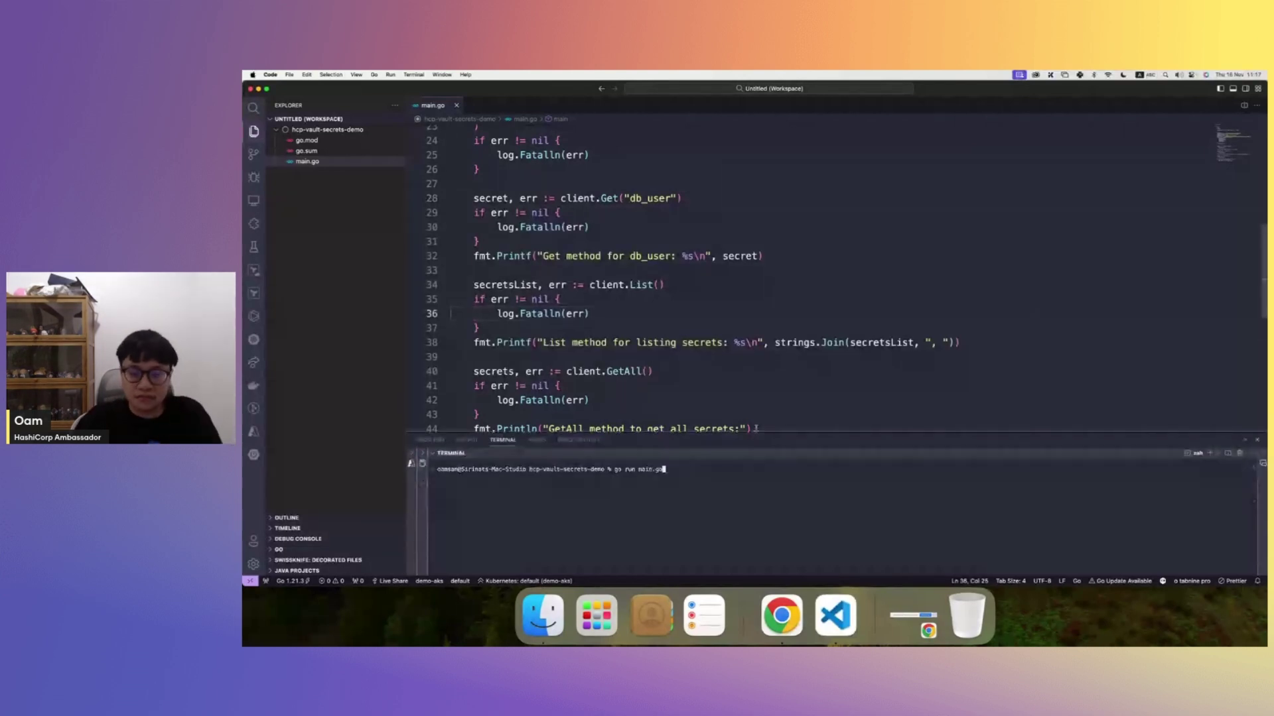
{"action": "key", "text": "Return"}
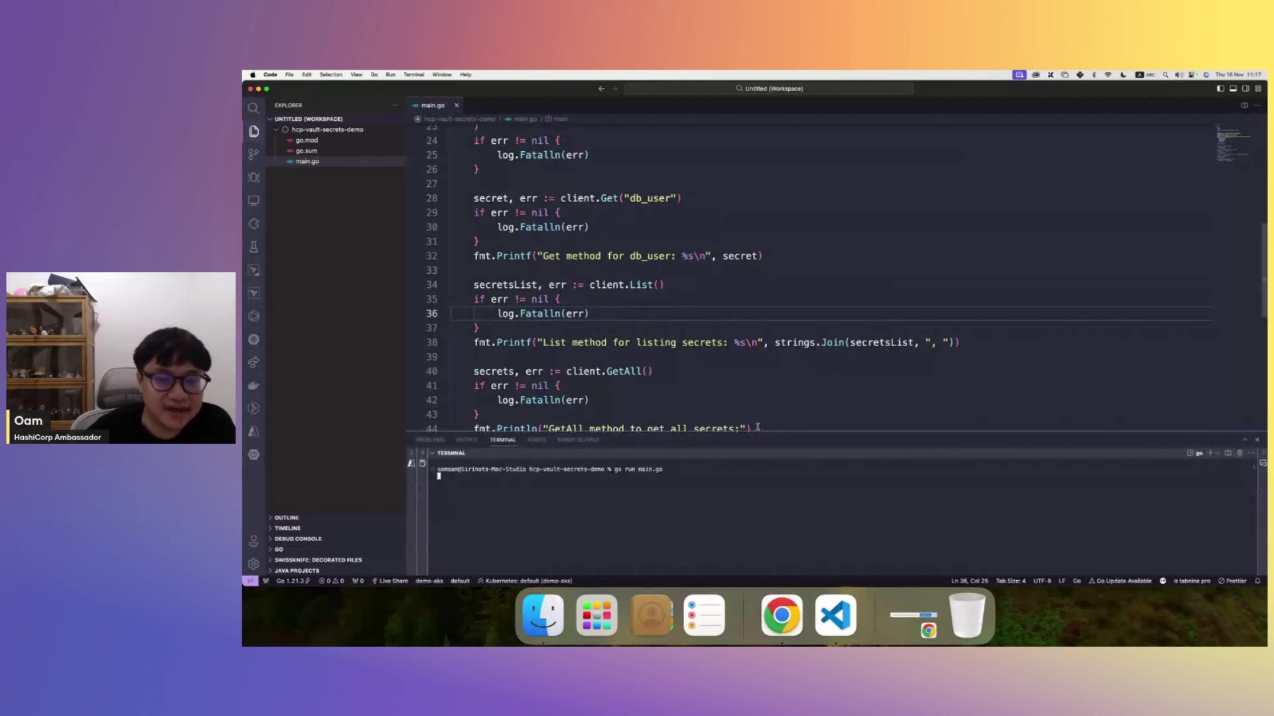
{"action": "scroll", "coordinate": [757, 428], "scroll_direction": "down", "scroll_amount": 1}
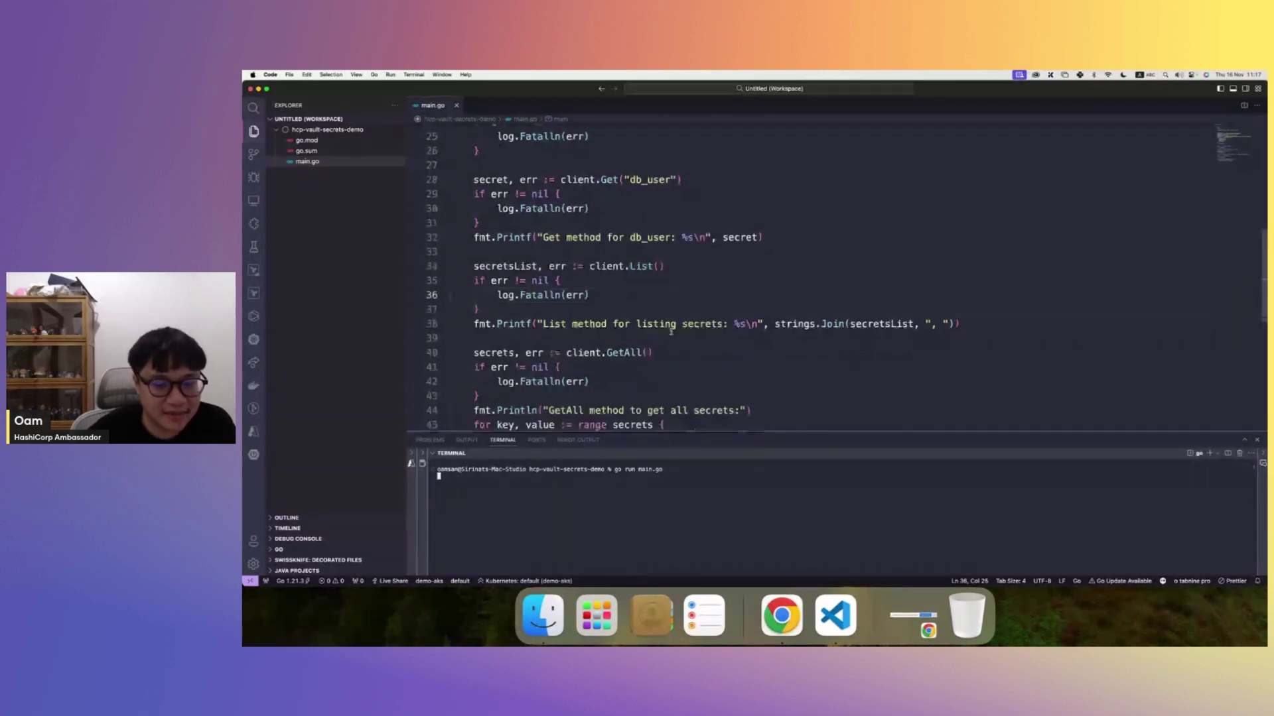
{"action": "scroll", "coordinate": [667, 334], "scroll_direction": "down", "scroll_amount": 1}
{"action": "left_click", "coordinate": [668, 334]}
{"action": "scroll", "coordinate": [667, 334], "scroll_direction": "up", "scroll_amount": 5}
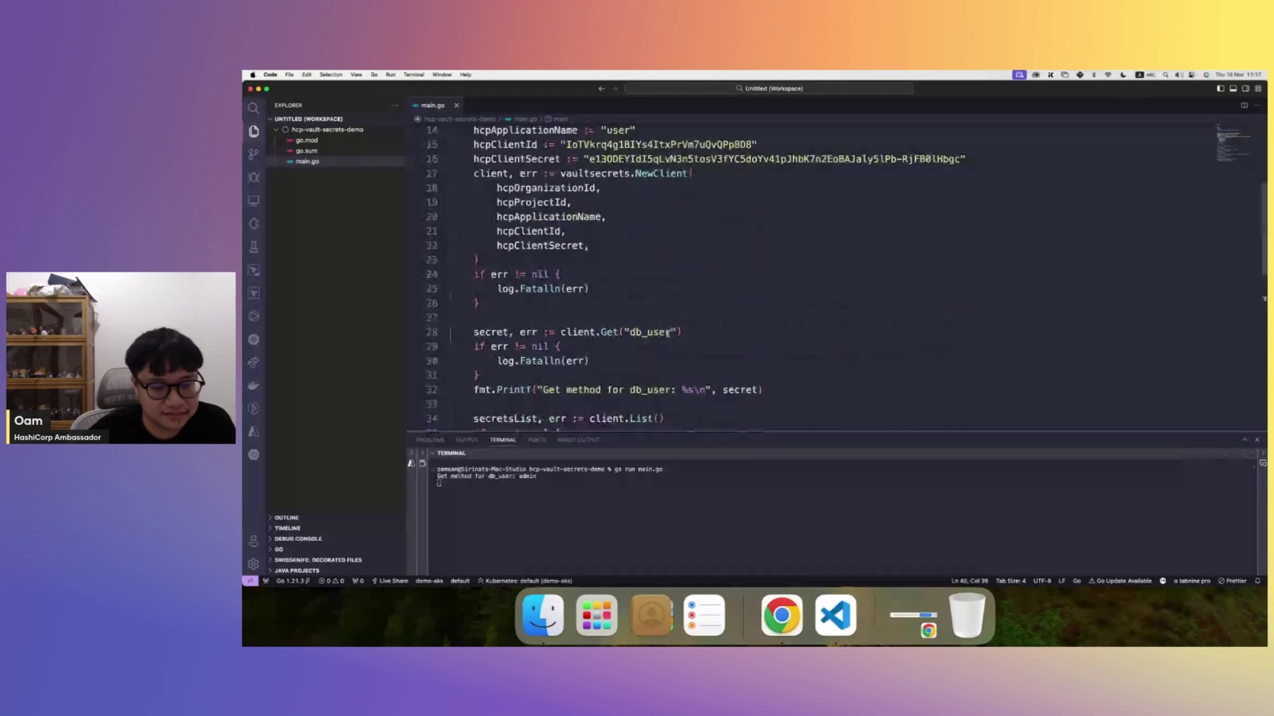
{"action": "scroll", "coordinate": [667, 333], "scroll_direction": "up", "scroll_amount": 1}
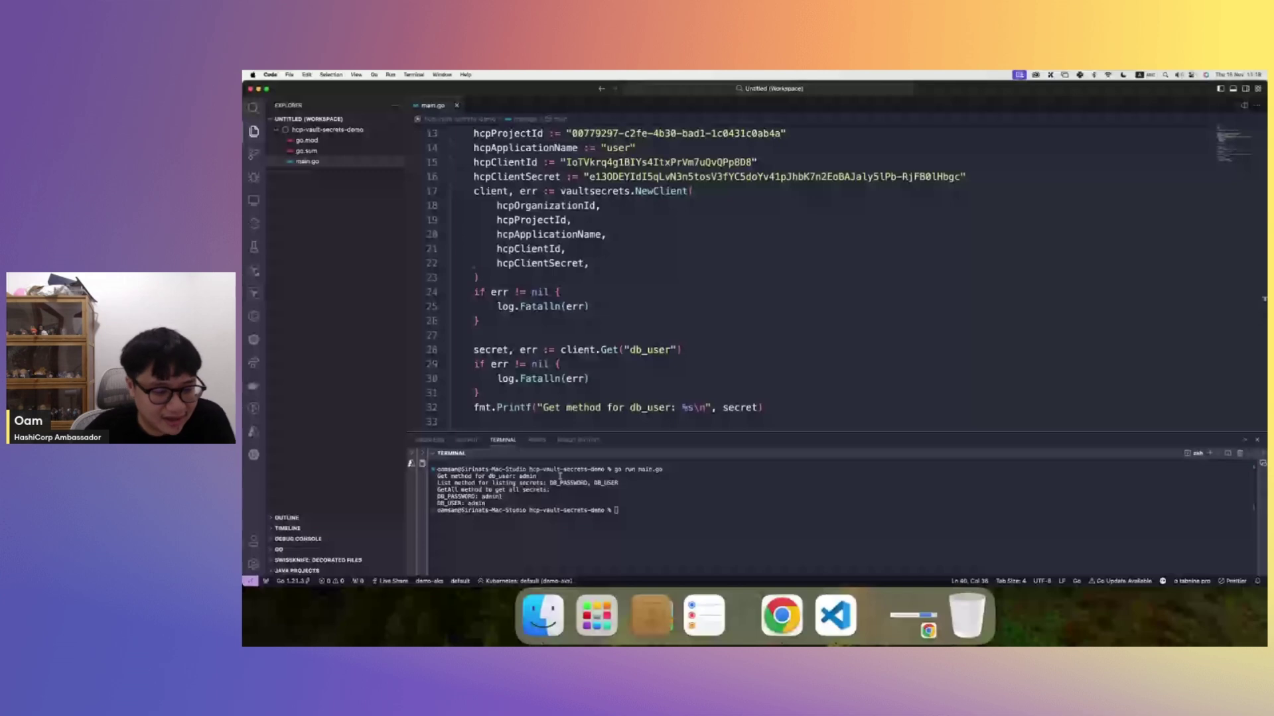
{"action": "left_click", "coordinate": [542, 479]}
{"action": "left_click_drag", "start_coordinate": [542, 478], "coordinate": [433, 480]}
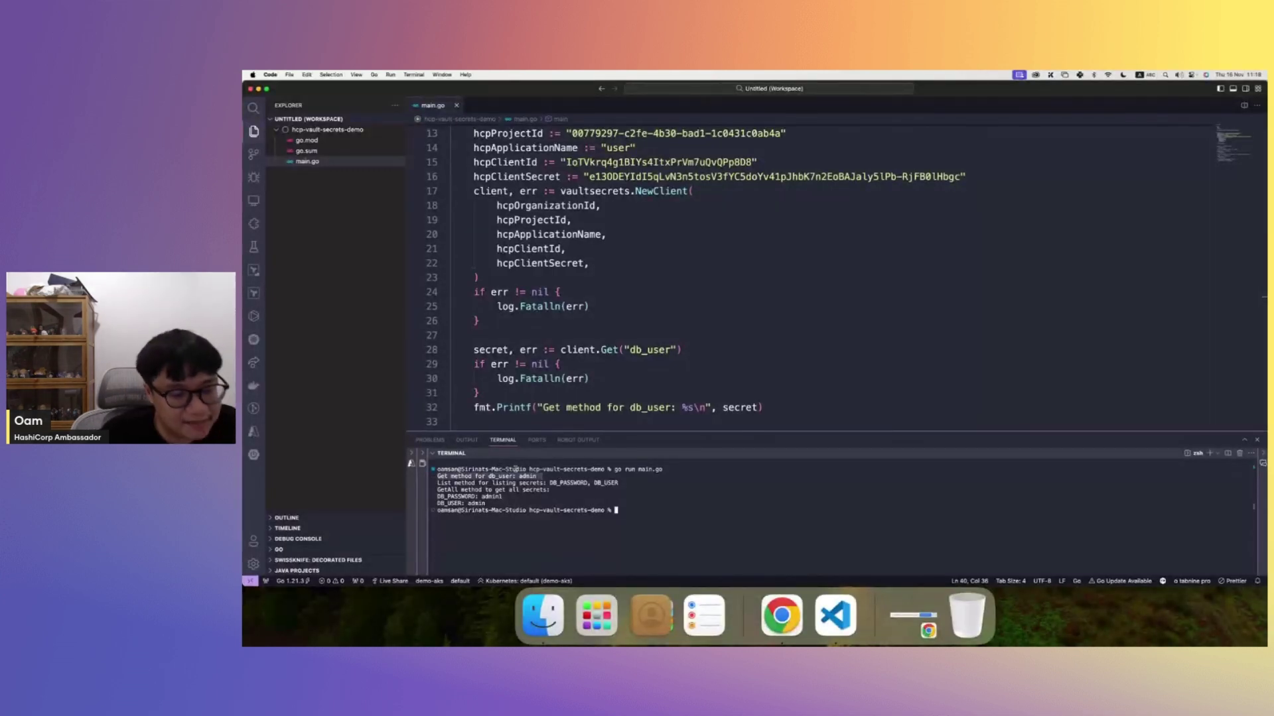
{"action": "double_click", "coordinate": [491, 497]}
{"action": "left_click", "coordinate": [708, 368]}
{"action": "scroll", "coordinate": [708, 370], "scroll_direction": "down", "scroll_amount": 5}
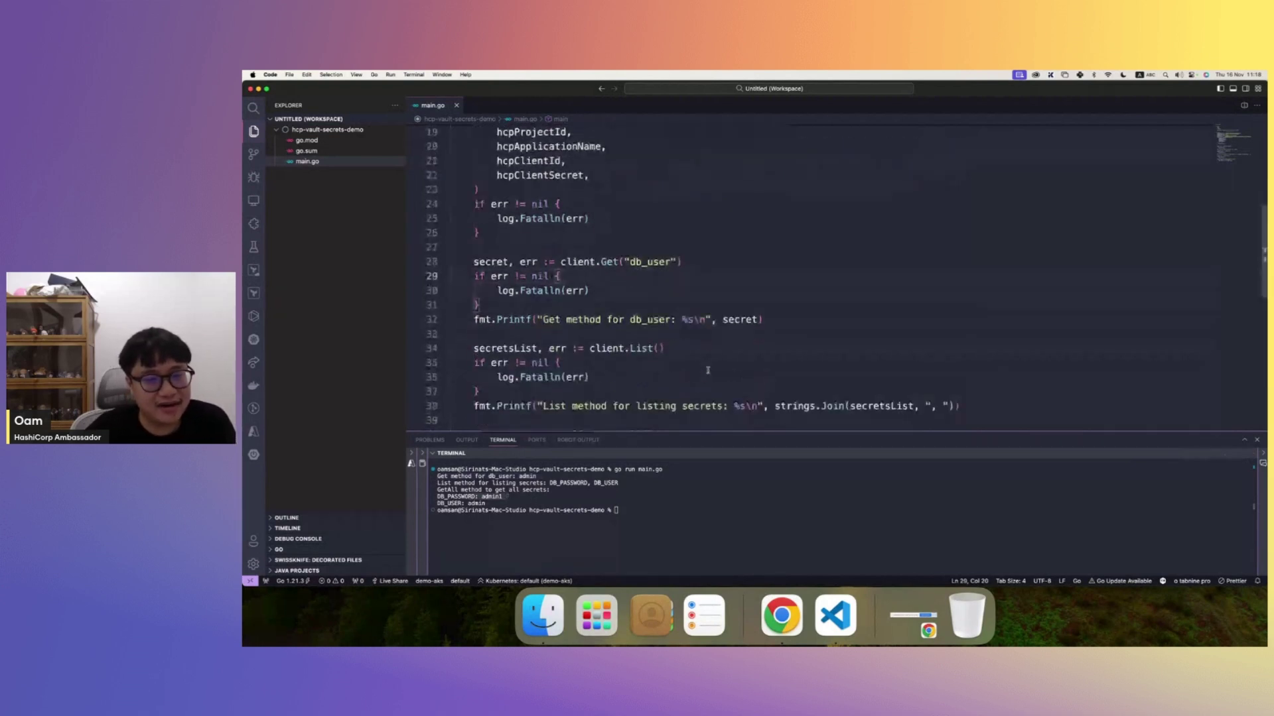
{"action": "scroll", "coordinate": [708, 370], "scroll_direction": "down", "scroll_amount": 3}
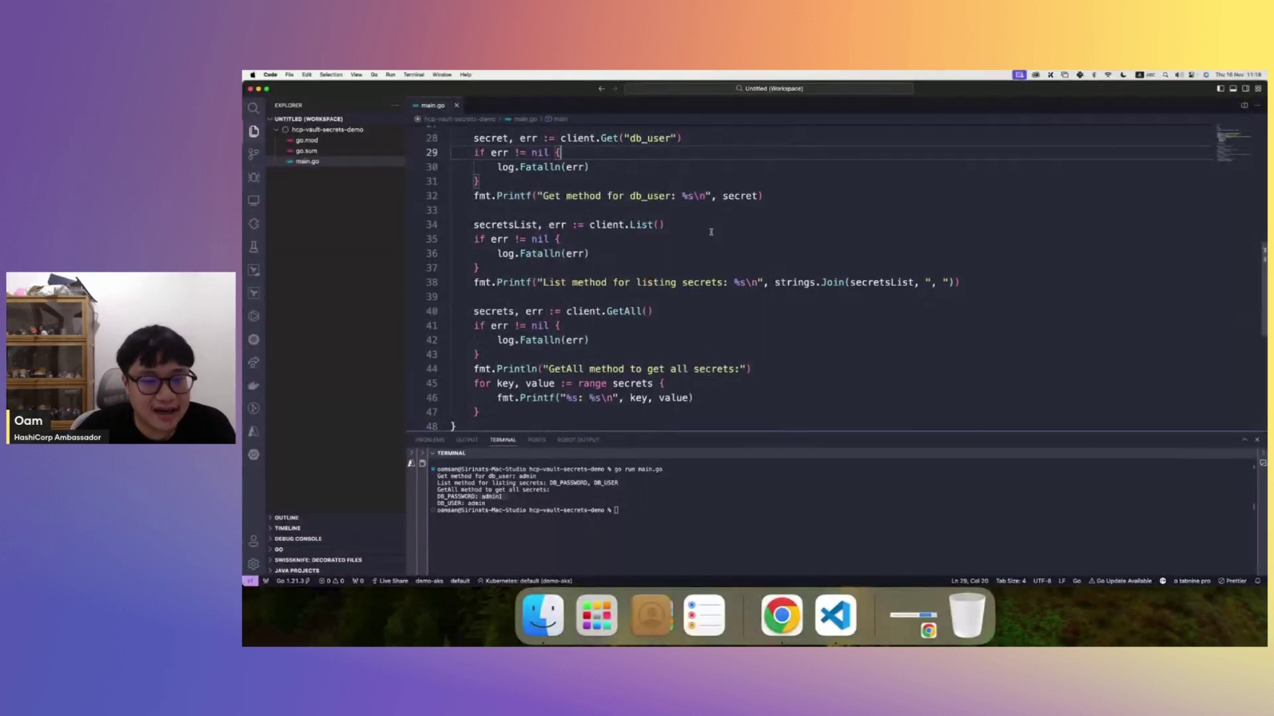
{"action": "scroll", "coordinate": [711, 232], "scroll_direction": "up", "scroll_amount": 4}
{"action": "scroll", "coordinate": [710, 232], "scroll_direction": "up", "scroll_amount": 4}
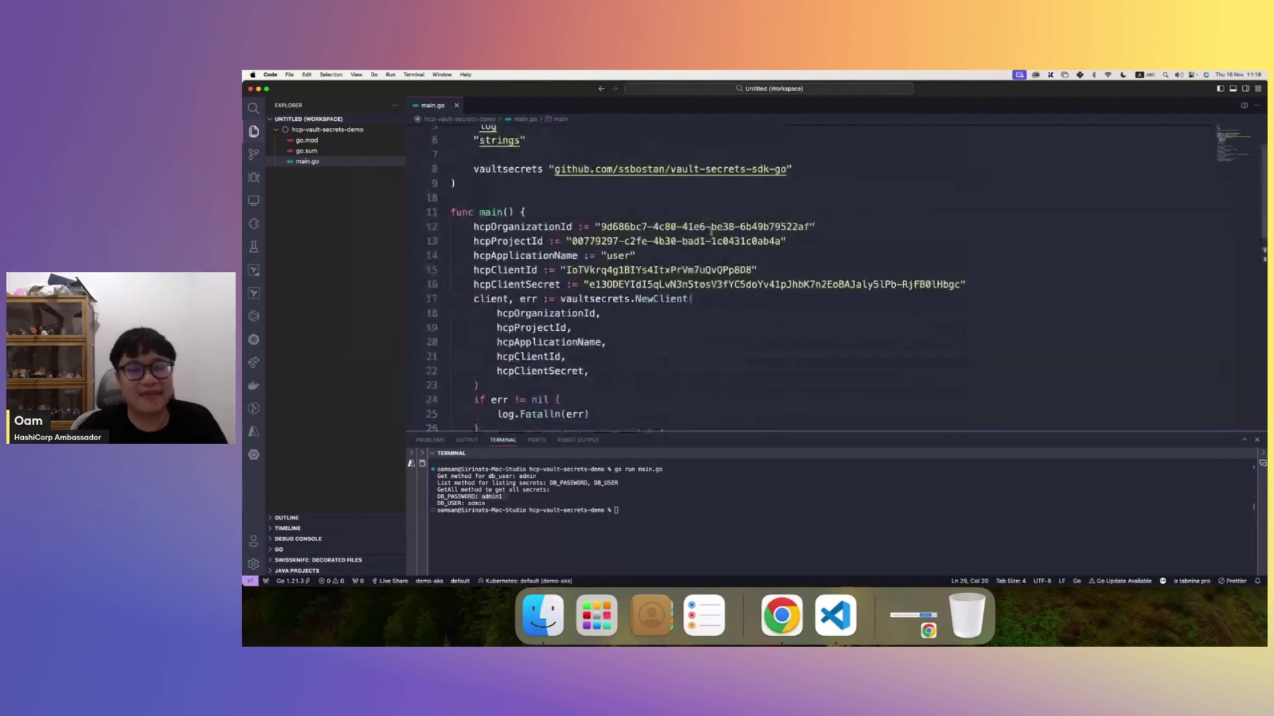
{"action": "scroll", "coordinate": [711, 232], "scroll_direction": "up", "scroll_amount": 1}
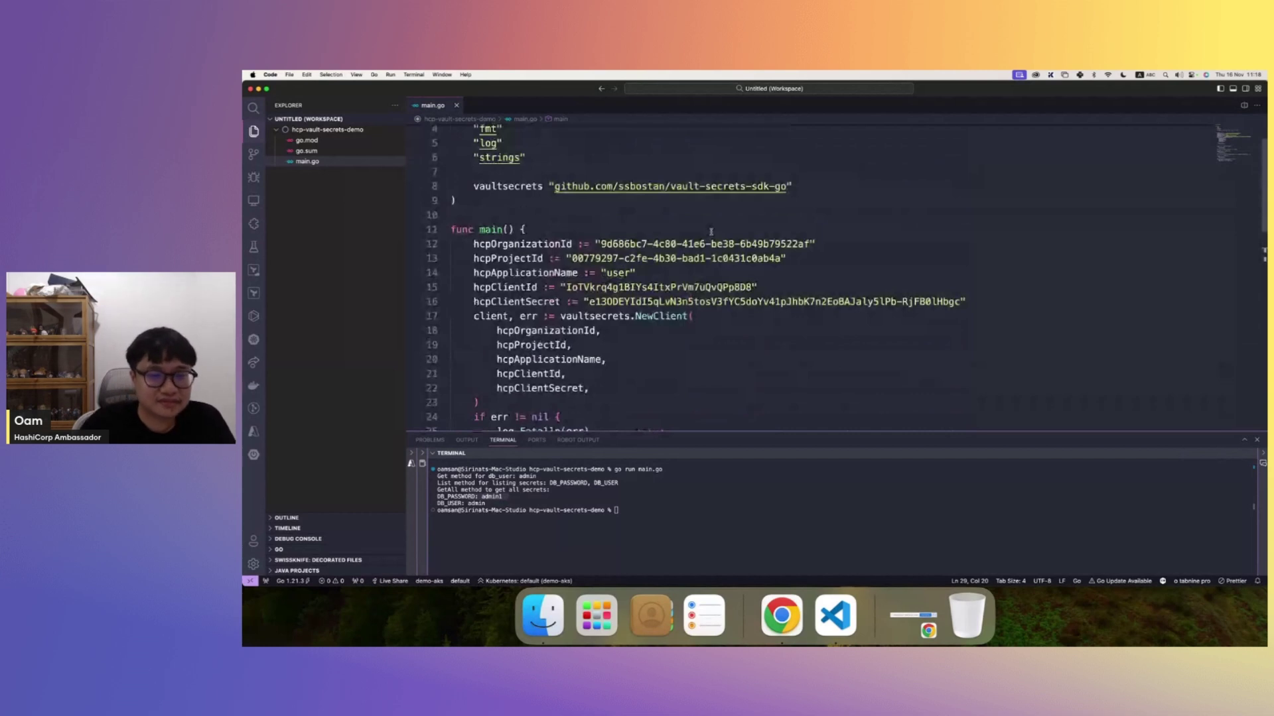
{"action": "scroll", "coordinate": [845, 229], "scroll_direction": "up", "scroll_amount": 2}
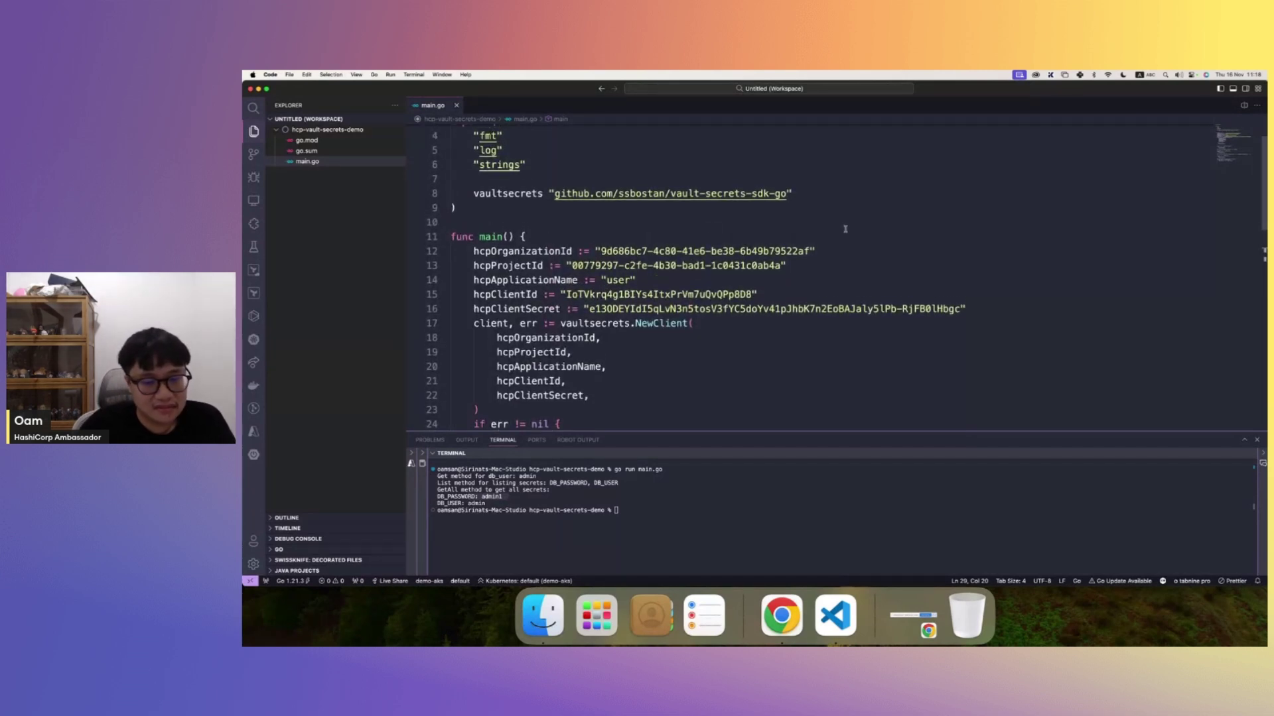
{"action": "scroll", "coordinate": [845, 229], "scroll_direction": "up", "scroll_amount": 2}
{"action": "scroll", "coordinate": [659, 309], "scroll_direction": "down", "scroll_amount": 3}
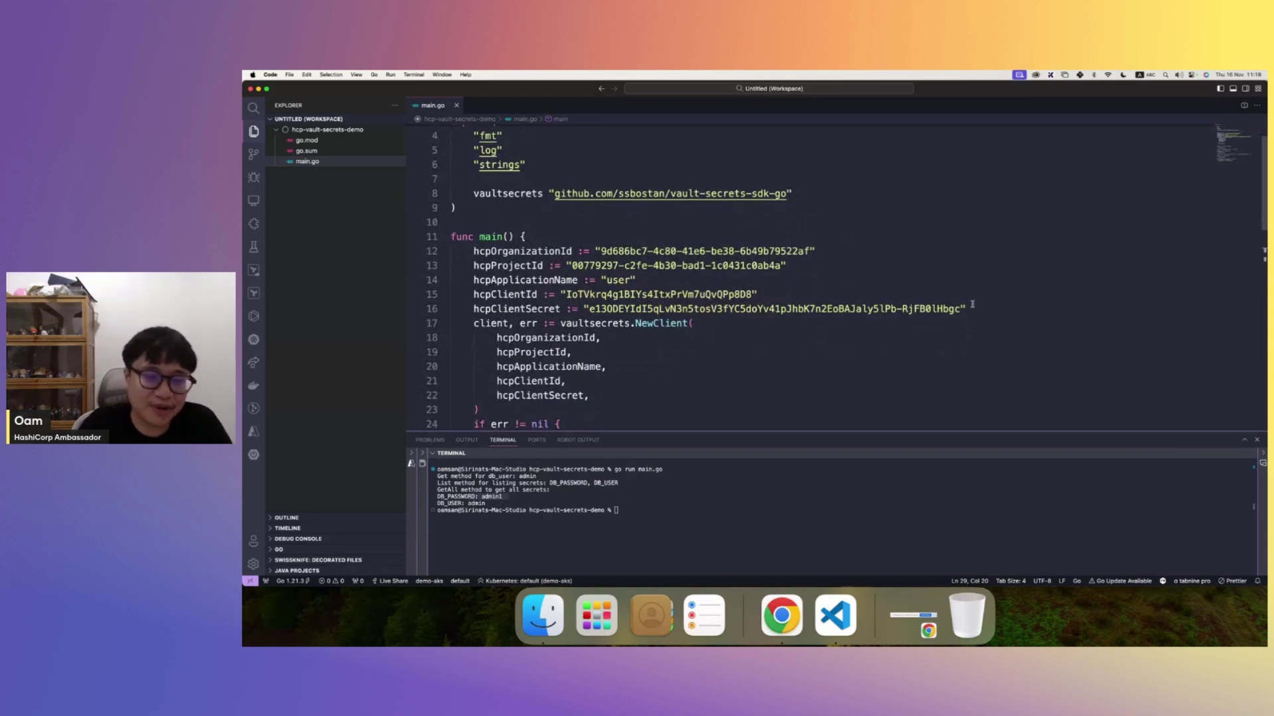
{"action": "left_click", "coordinate": [844, 251]}
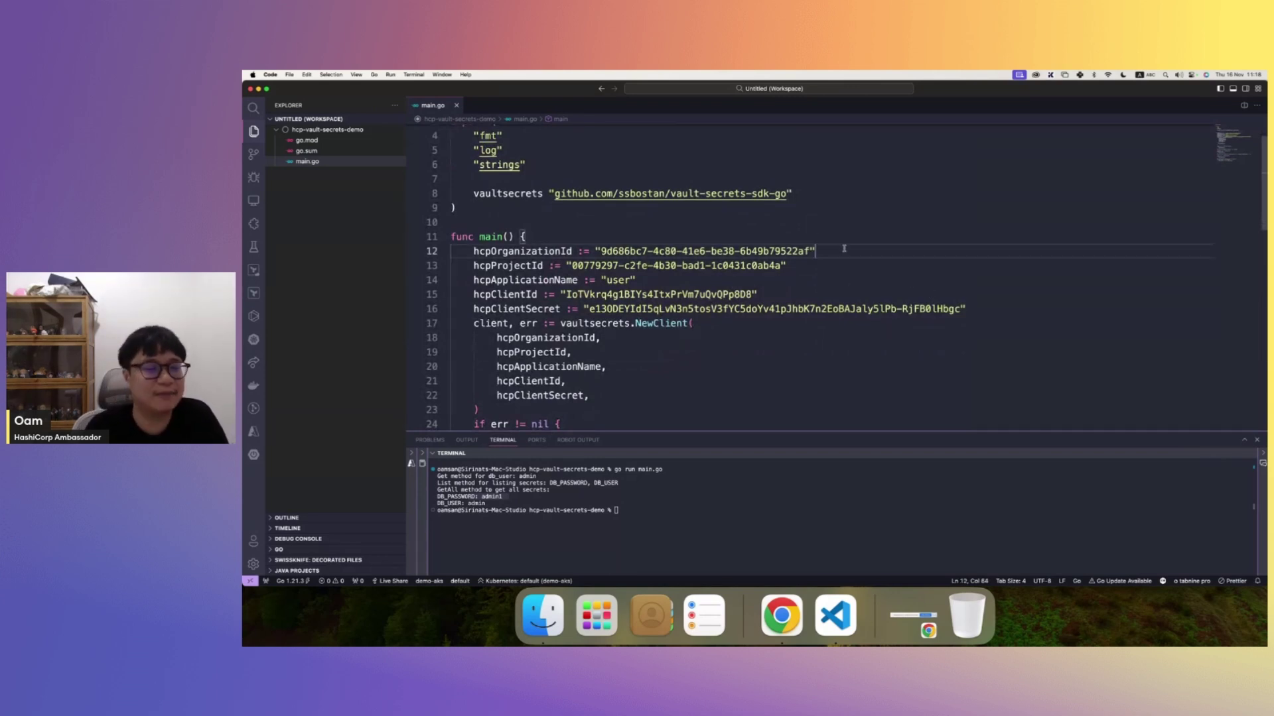